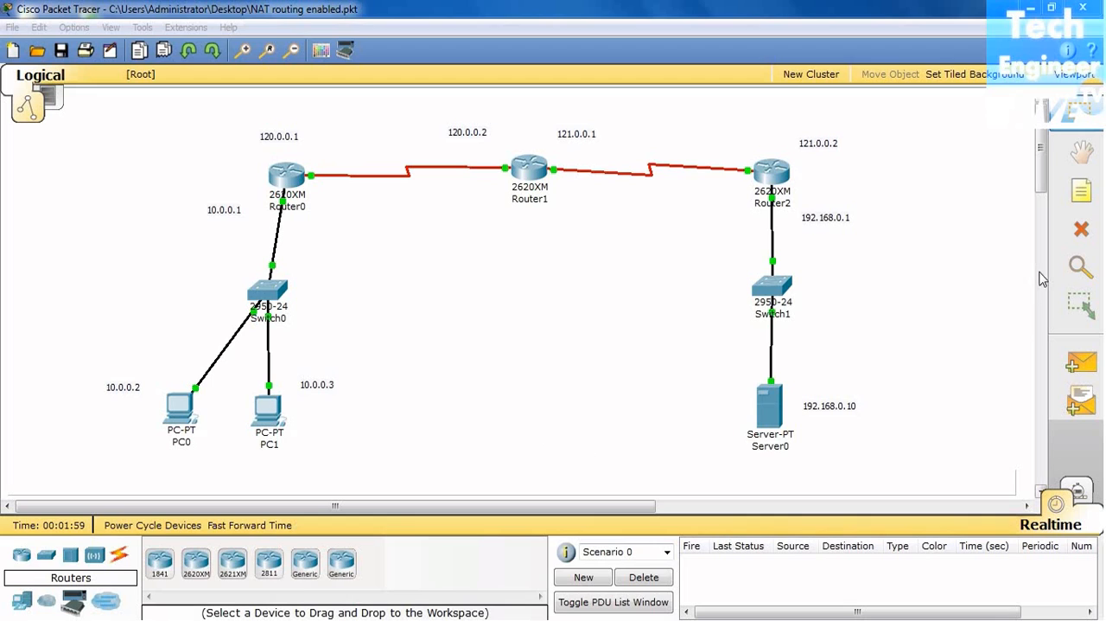
Step: Add a text note reading 120.0.0.50 in the empty area beside Router0 and move it level with the 120.0.0.1 label
left_click(1081, 193)
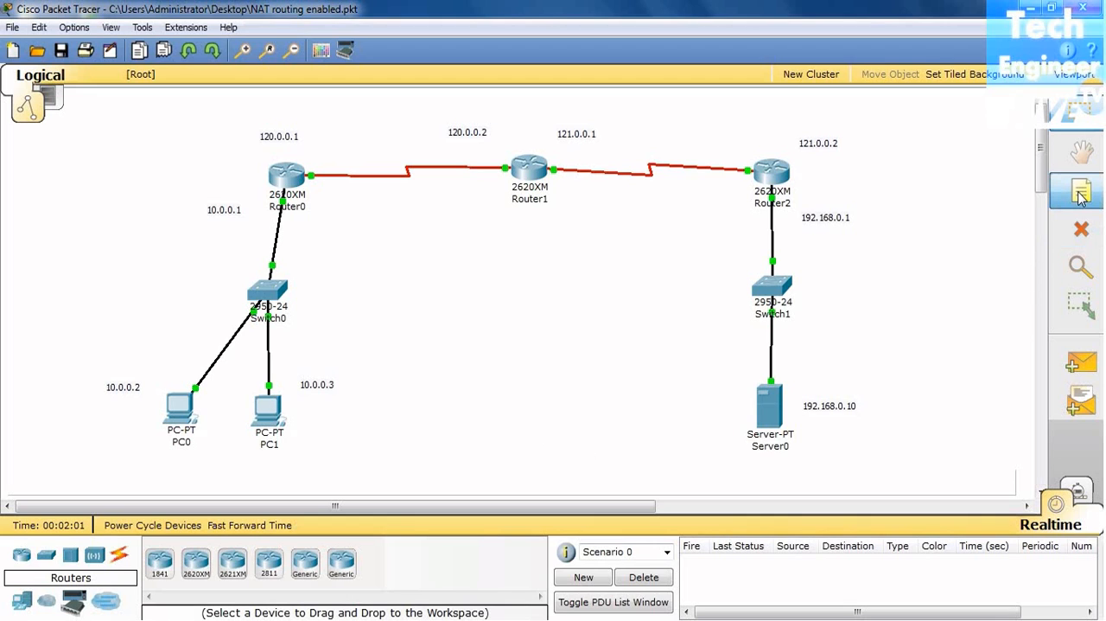
left_click(50, 150)
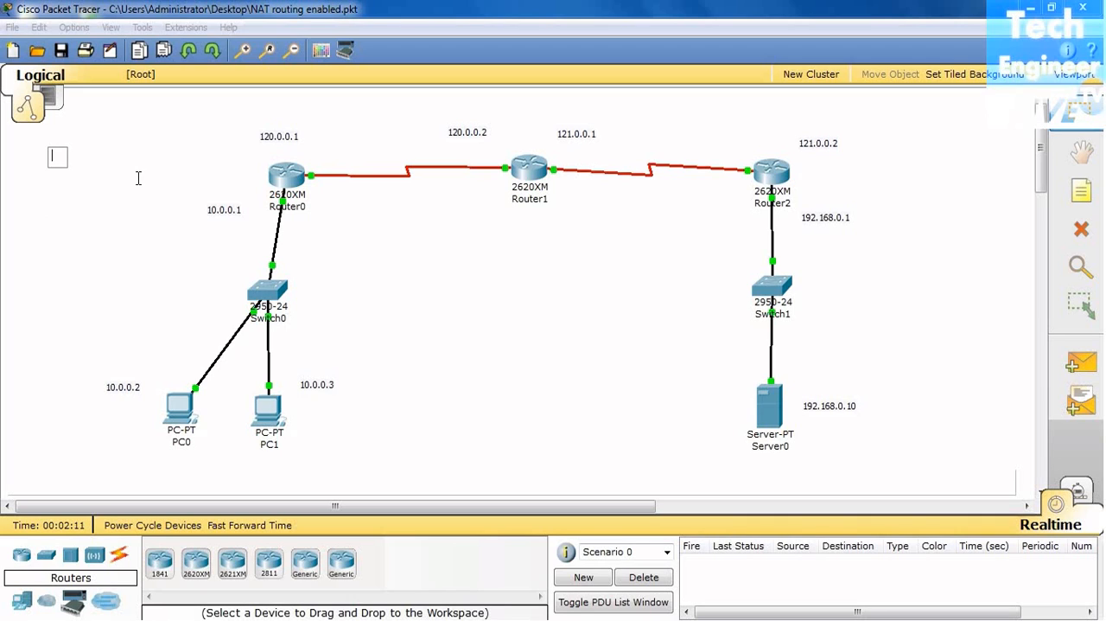
type("120.0.0.")
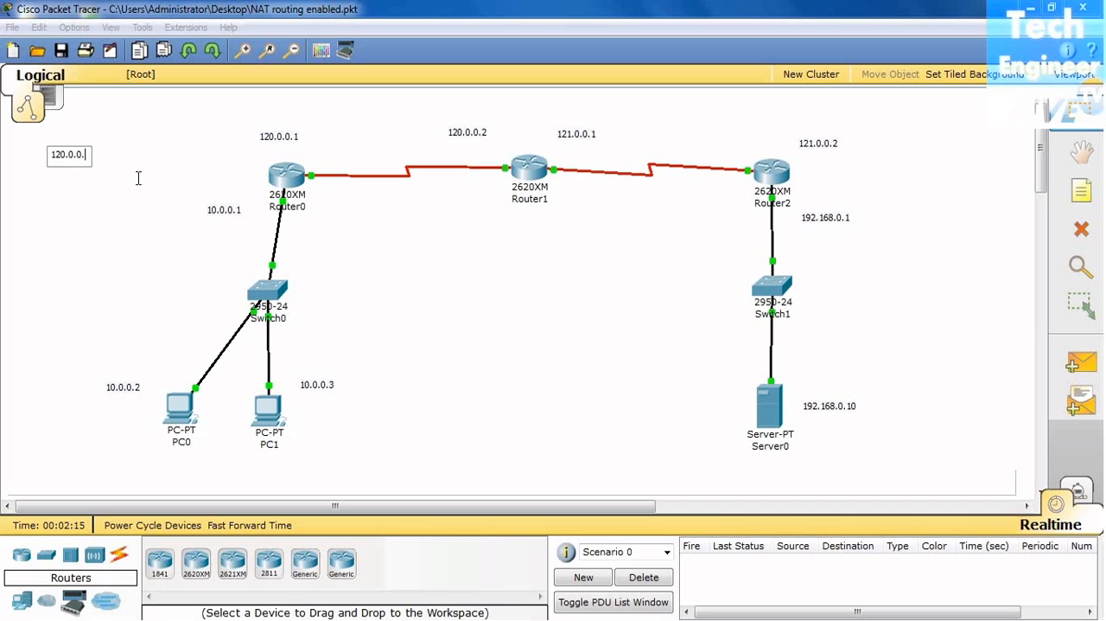
type("10")
key("BackSpace")
key("BackSpace")
type("0")
key("BackSpace")
type("50")
left_click(116, 250)
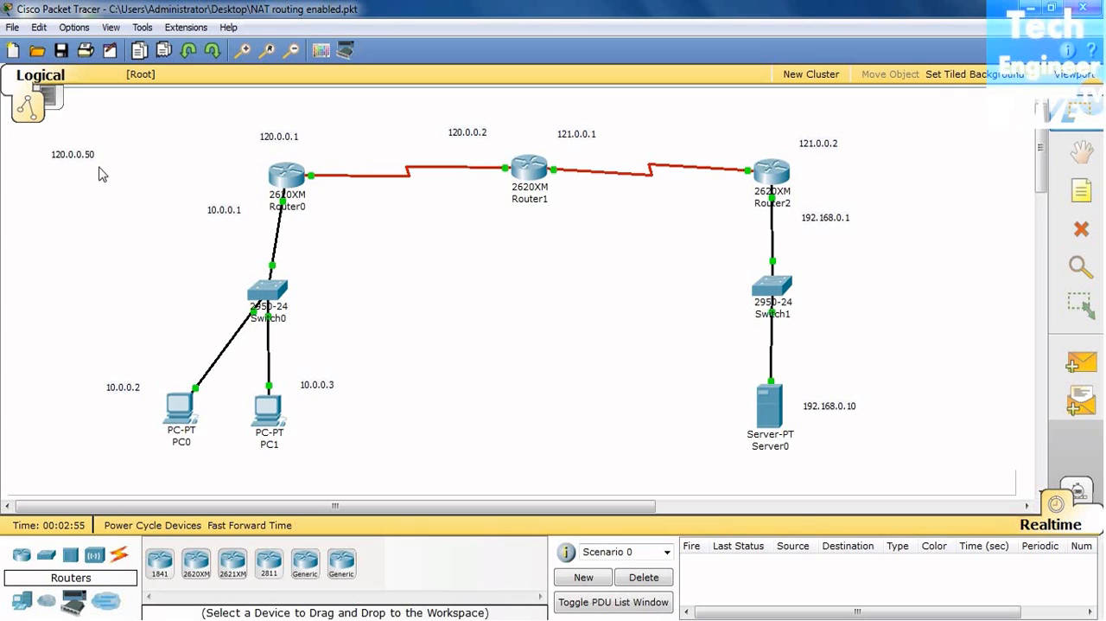
left_click_drag(90, 154, 131, 138)
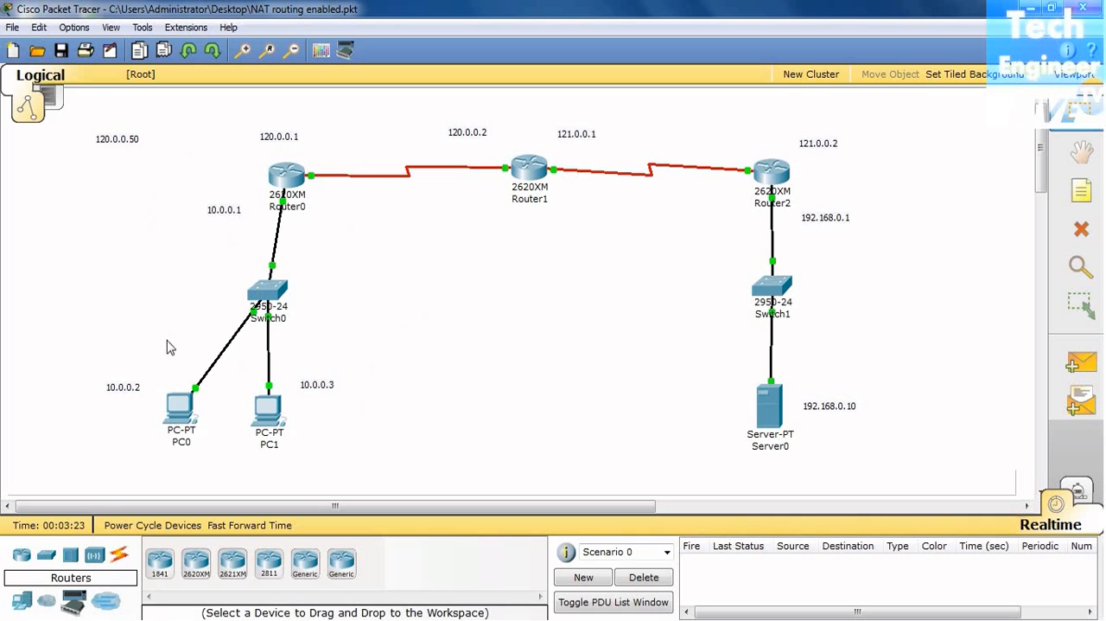
Step: Open the device window of Router0
mouse_move(266, 421)
mouse_move(251, 441)
mouse_move(304, 199)
mouse_move(490, 172)
mouse_move(534, 183)
mouse_move(635, 180)
left_click(298, 183)
left_click_drag(348, 171, 444, 149)
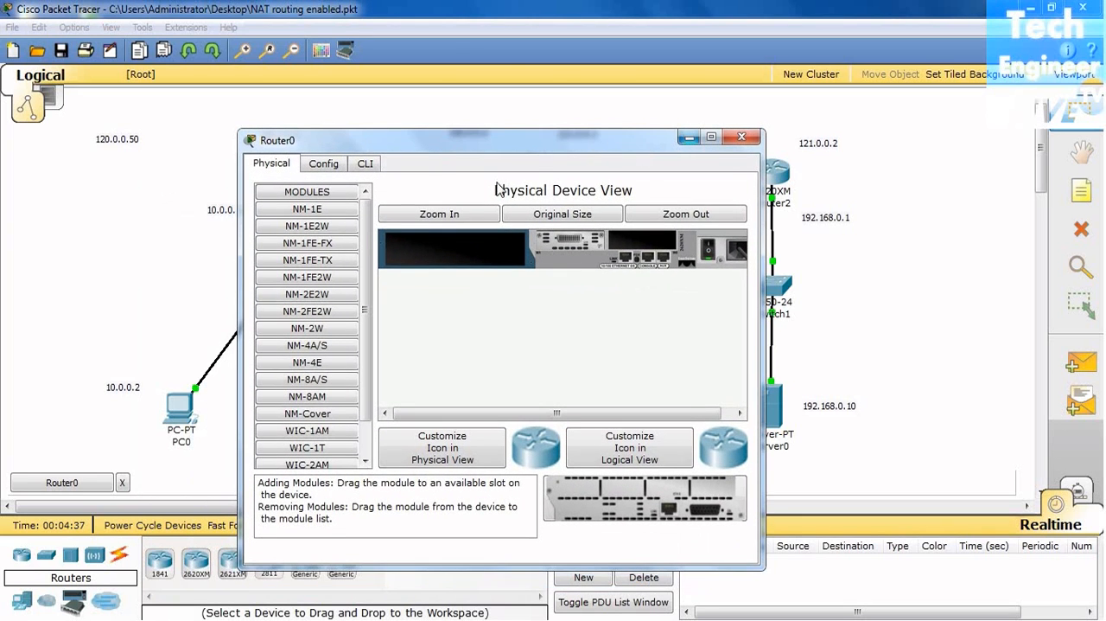
left_click(1076, 230)
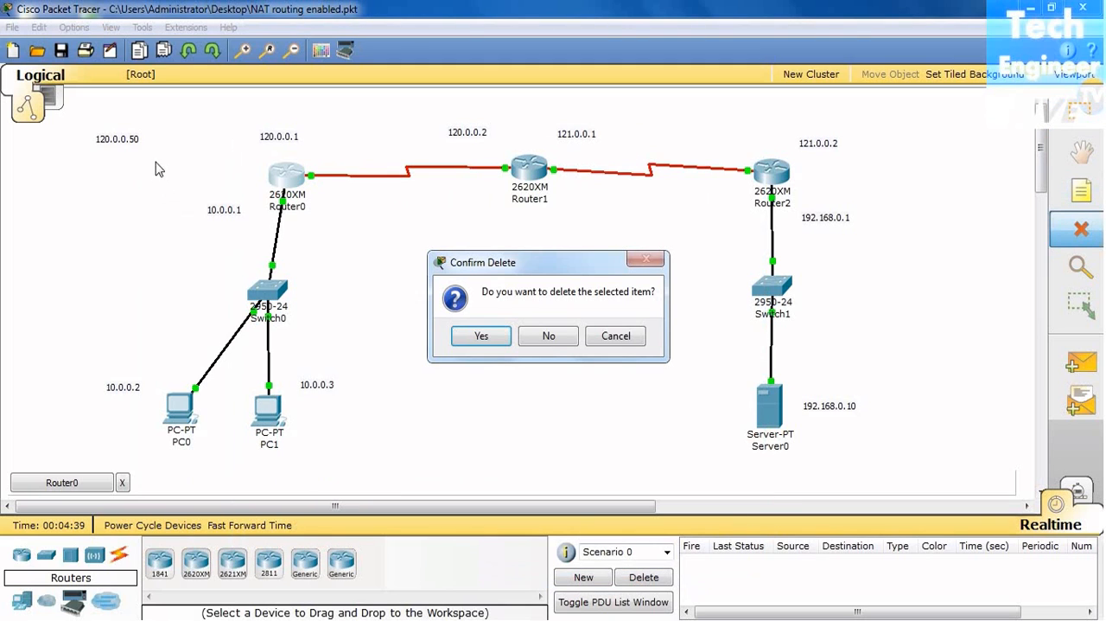
left_click(549, 336)
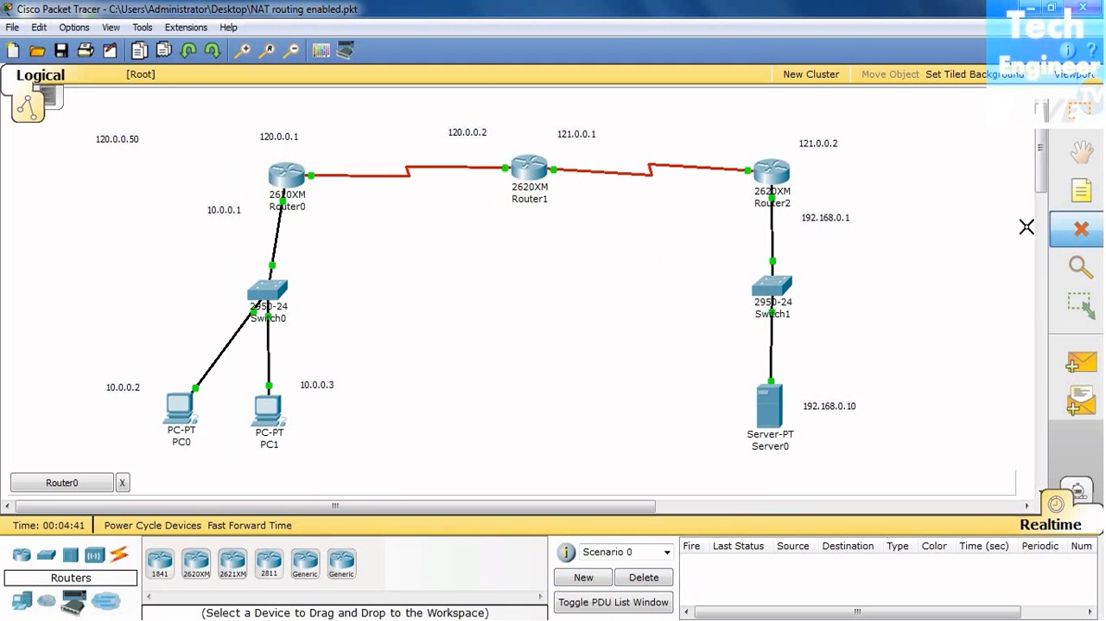
key("Escape")
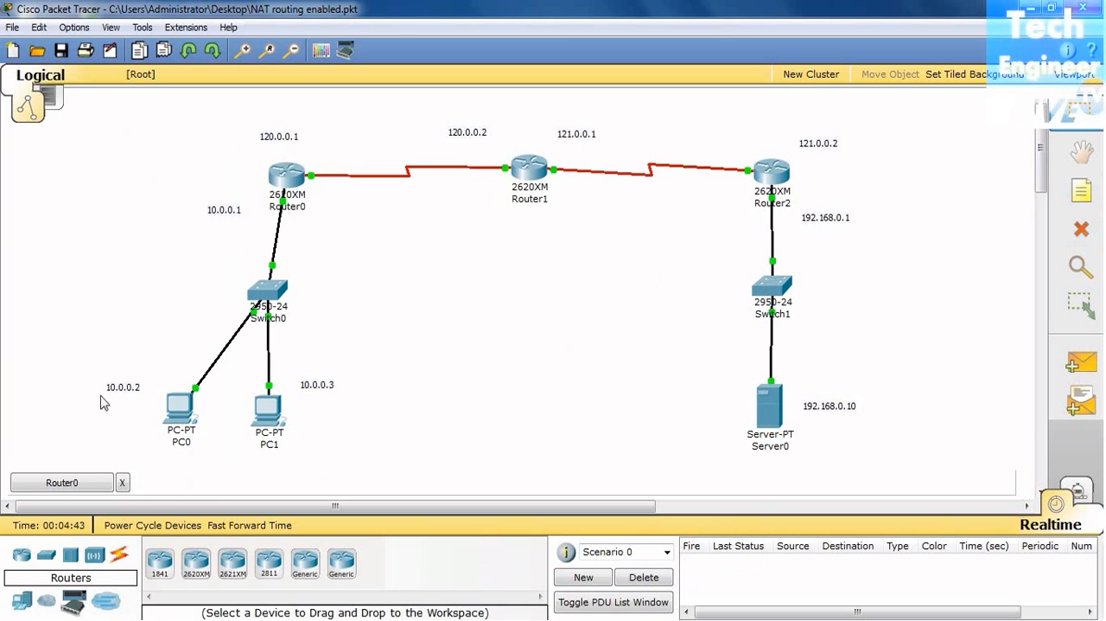
Step: Bring back the Router0 window and start a session at the R1 prompt of its IOS command line
left_click(62, 482)
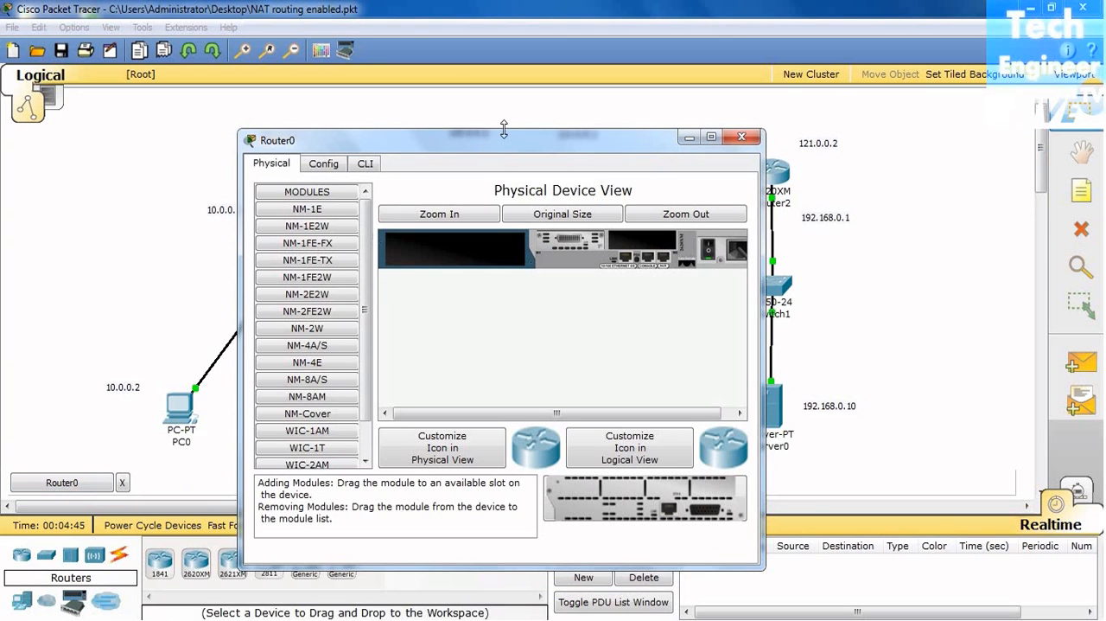
left_click_drag(491, 145, 491, 96)
left_click(408, 137)
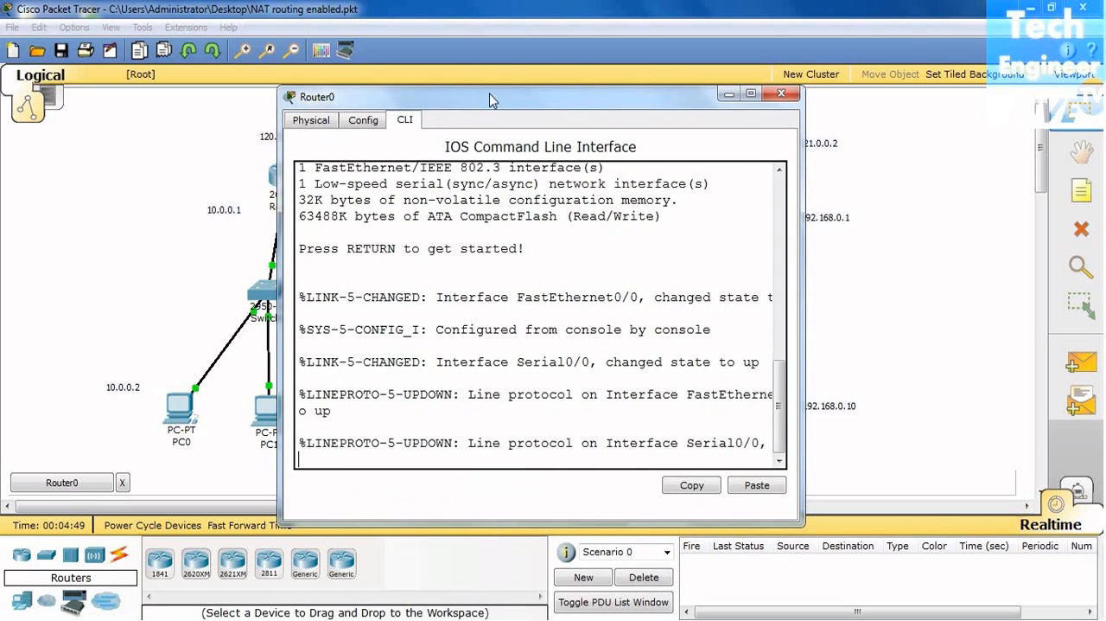
key("Return")
key("Return")
key("Return")
key("Return")
key("Return")
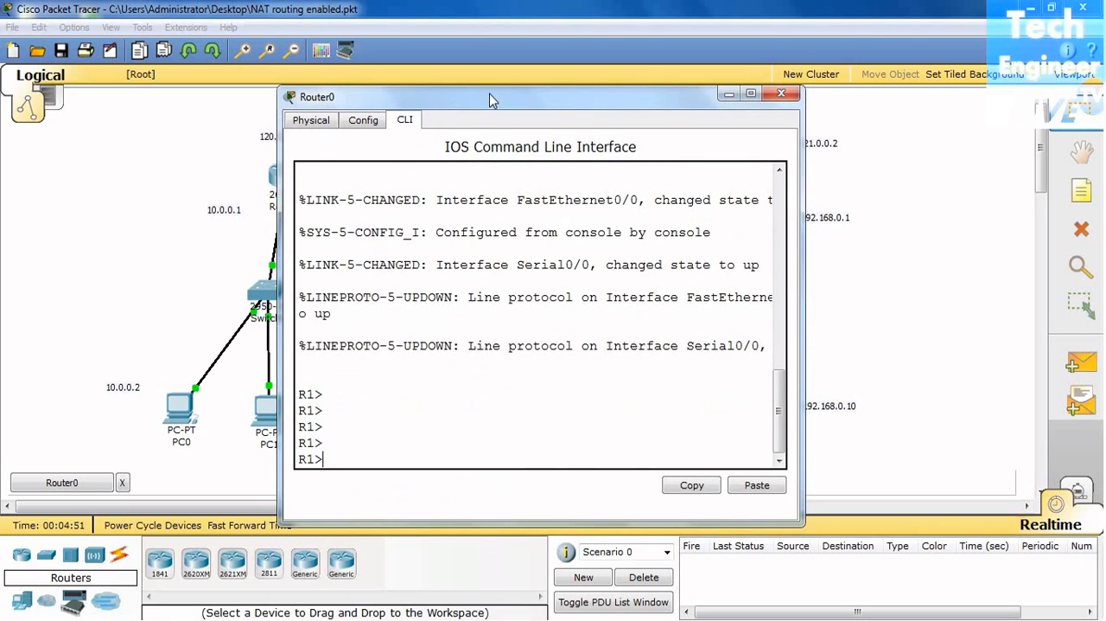
Step: Enter privileged mode on R1 with en and go into global configuration mode with config t
type("config t")
key("Return")
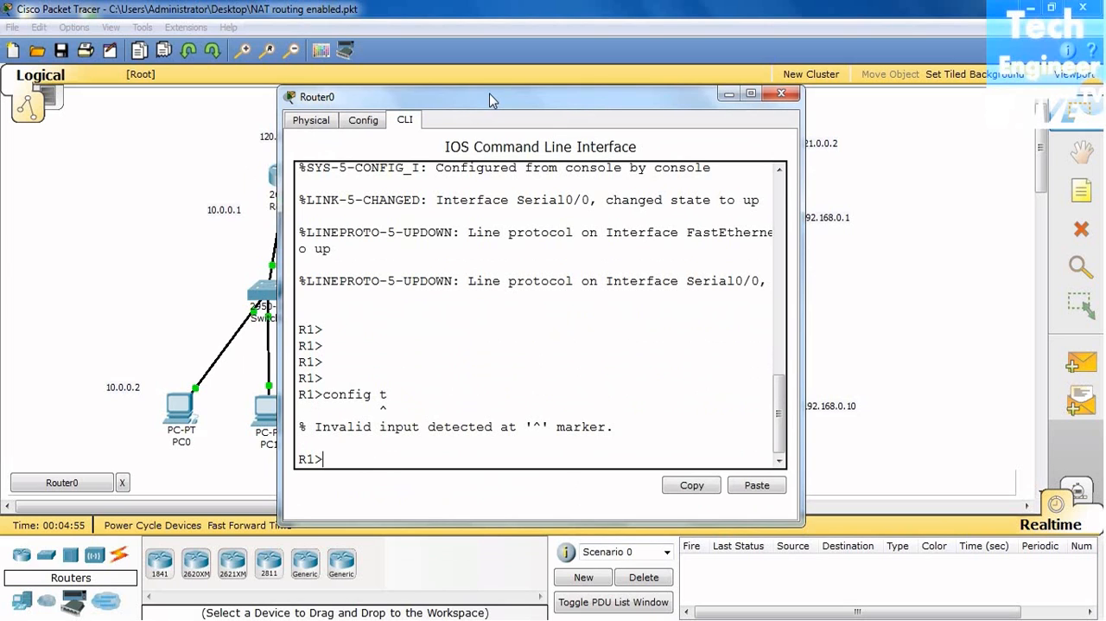
type("en")
key("Return")
key("Return")
type("config t")
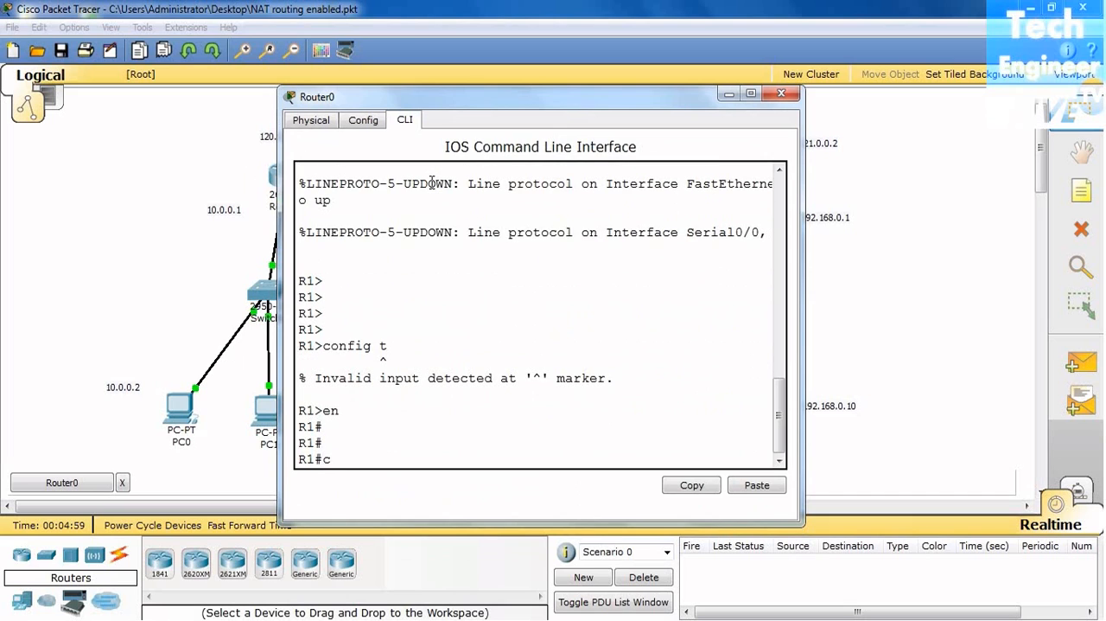
key("Return")
key("Return")
key("Return")
Step: Create access list 3 on R1 that permits network 10.0.0.0 with wildcard mask 0.255.255.255
type("acc")
key("Tab")
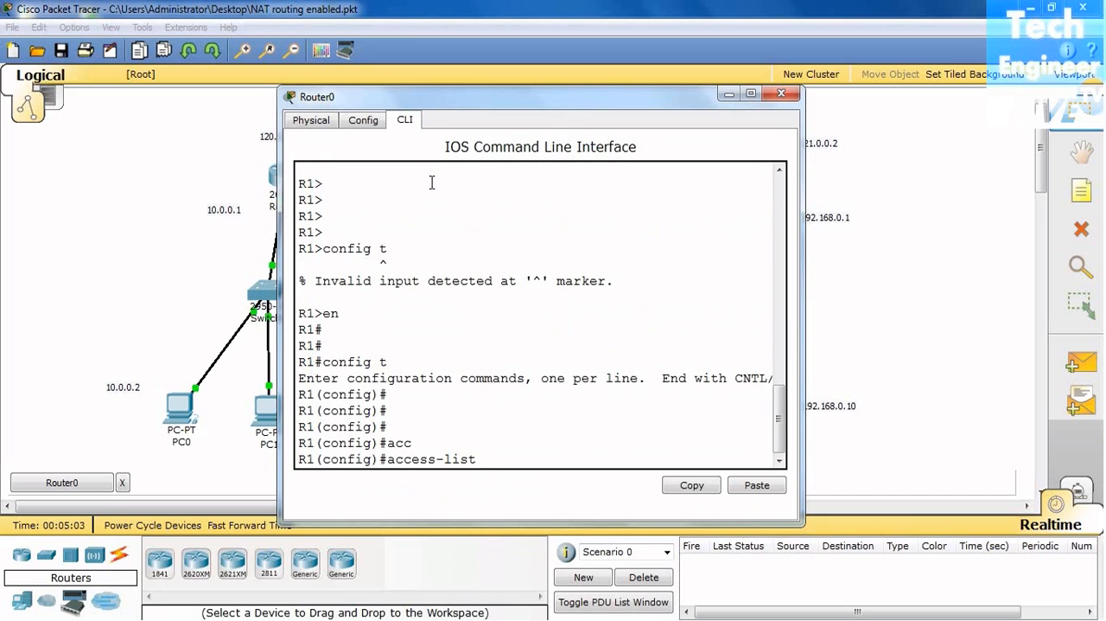
type("3")
type("per")
key("Tab")
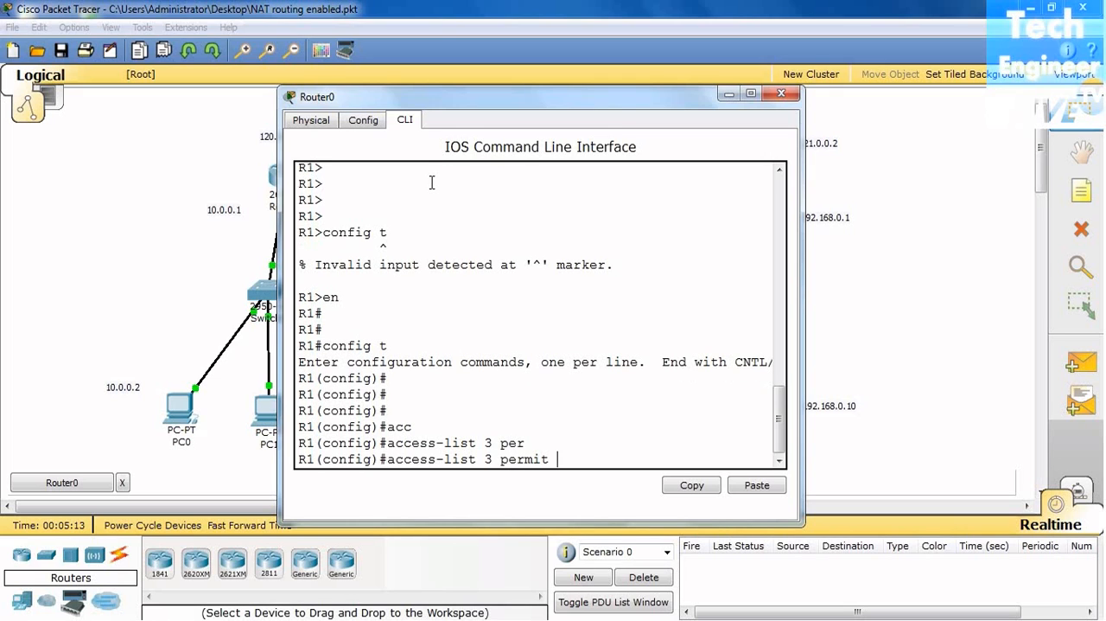
type("10.0.0.0 0.255.255.255")
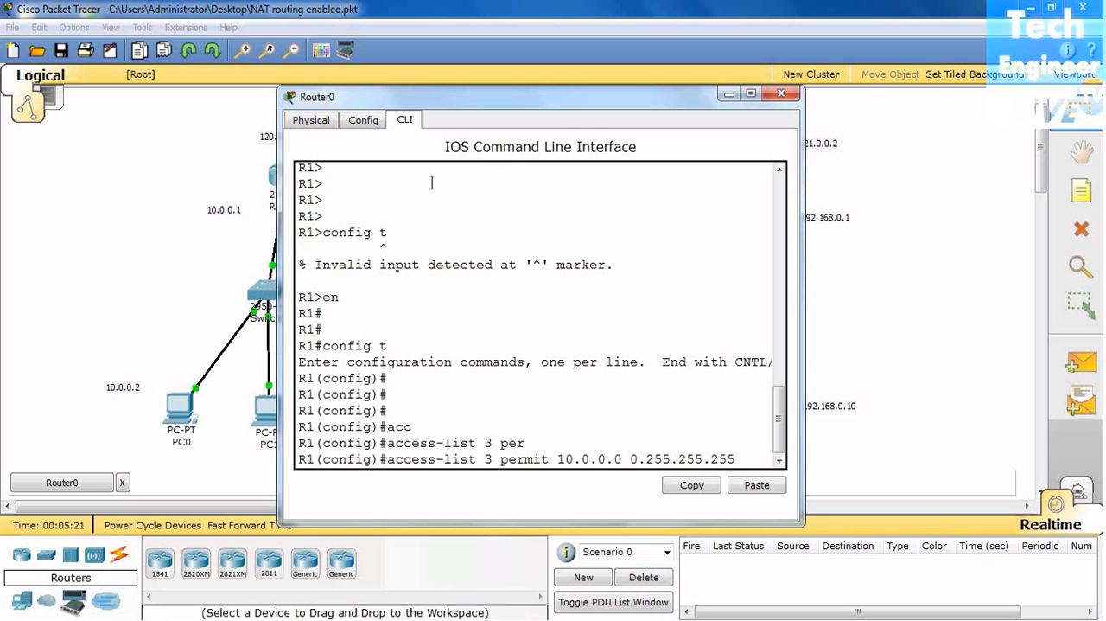
left_click_drag(503, 102, 616, 84)
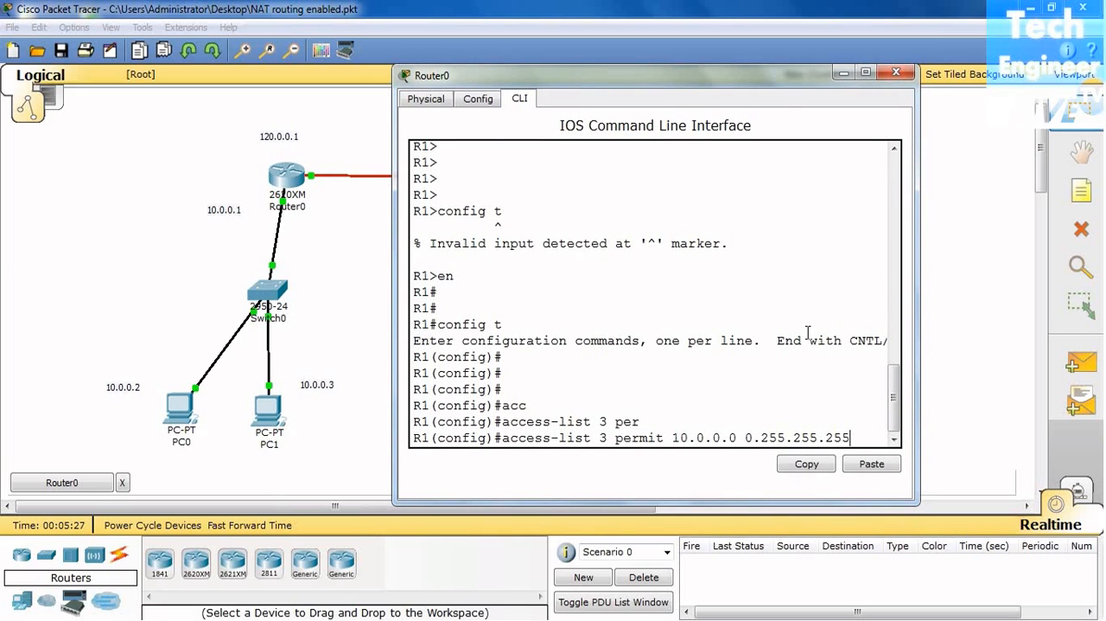
key("Return")
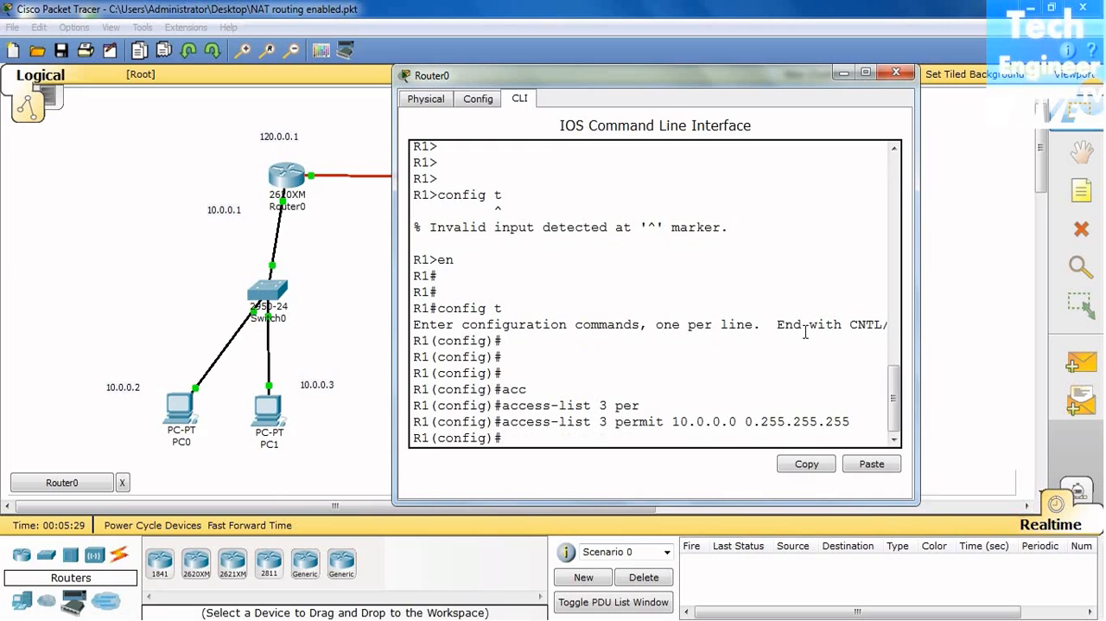
Step: Configure inside source NAT for access list 3 through interface serial 0/0 with ip nat inside source list 3 interface serial 0/0
type("ip na")
key("Tab")
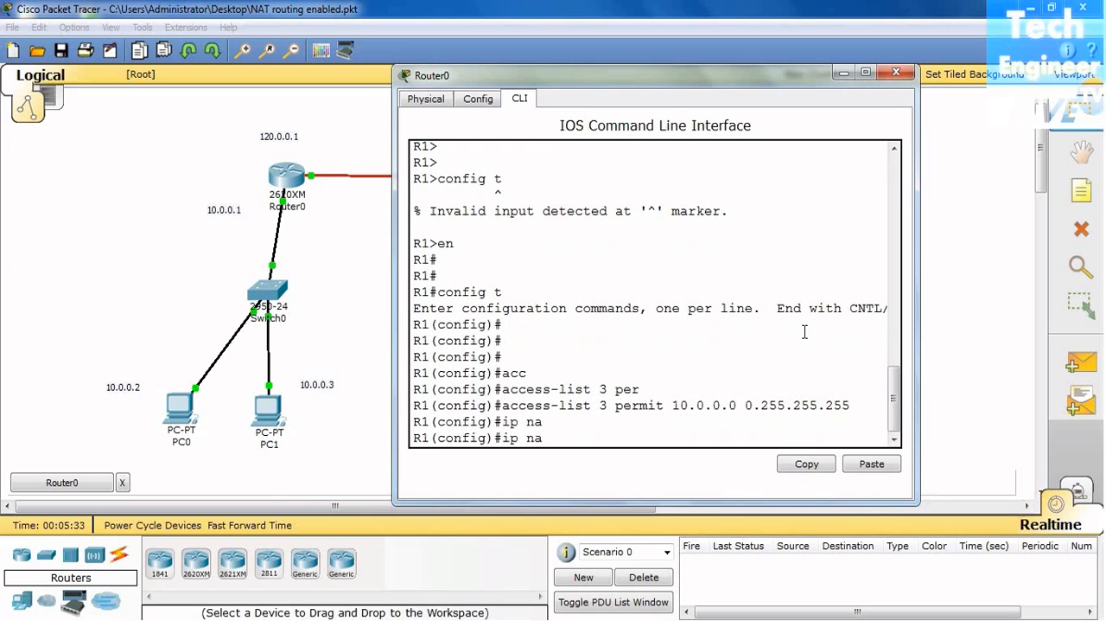
type("t in")
key("Tab")
type("sou")
key("Tab")
type("li")
key("Tab")
type("3")
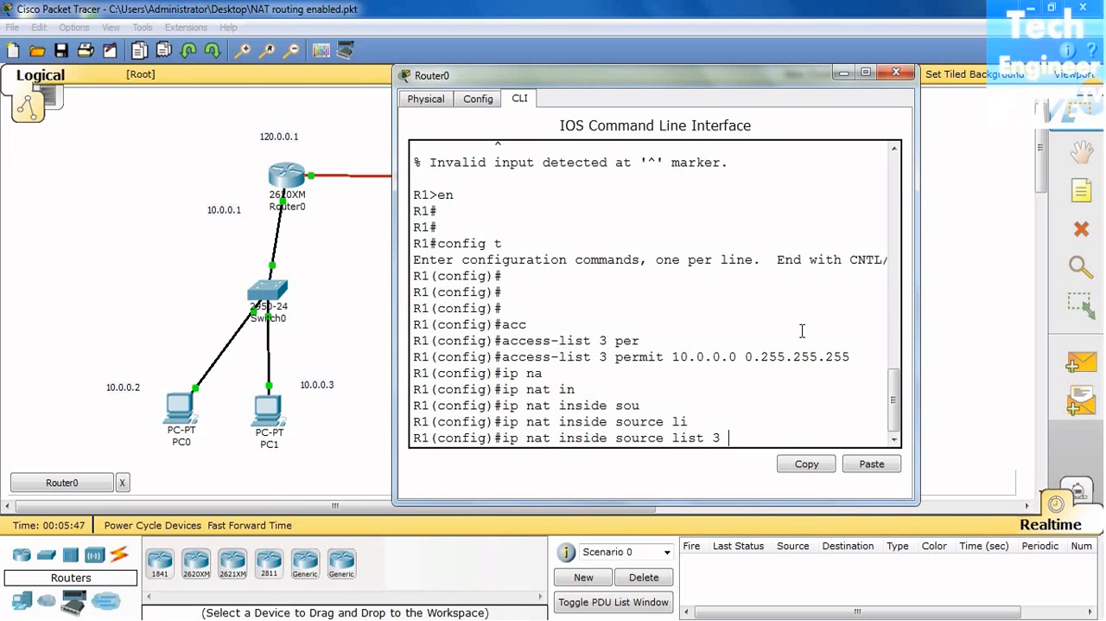
type("in")
key("Tab")
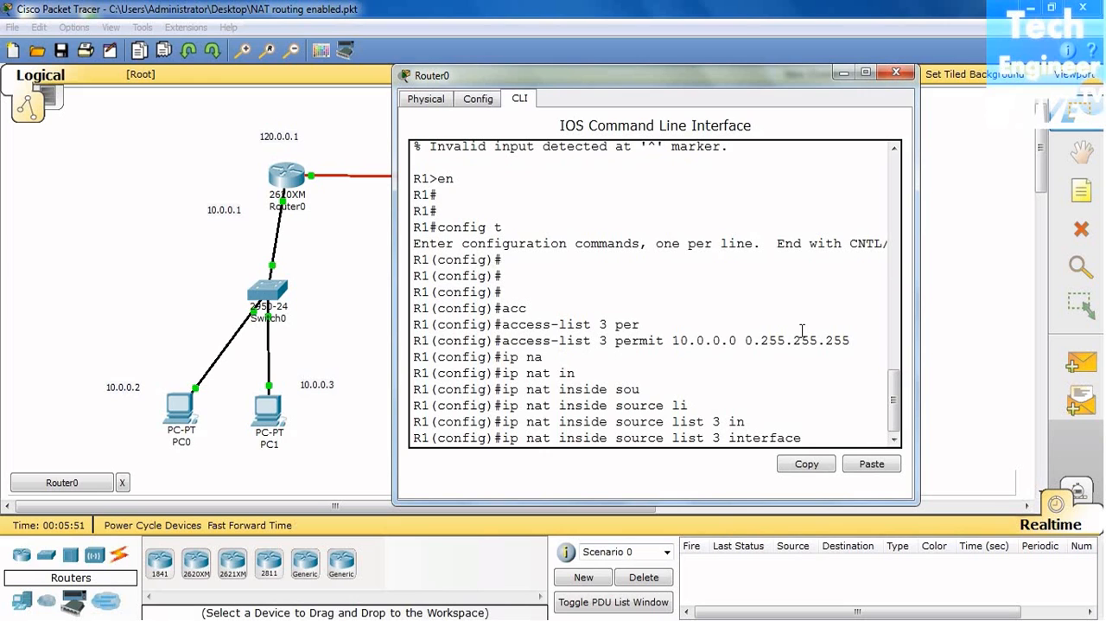
type("s")
key("Tab")
type("0/")
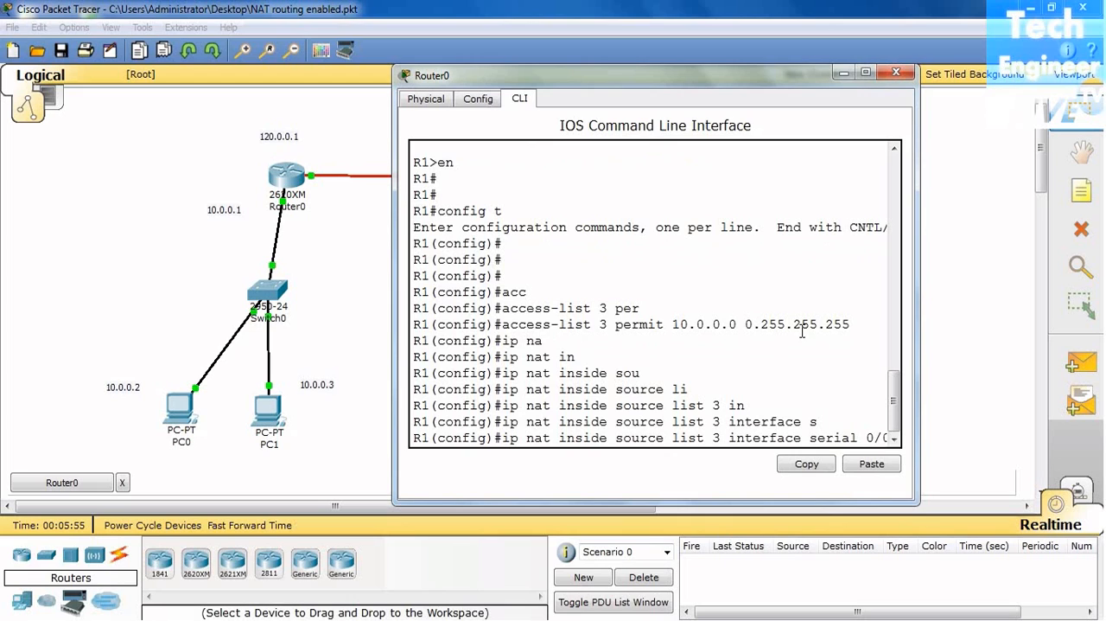
left_click_drag(919, 310, 948, 309)
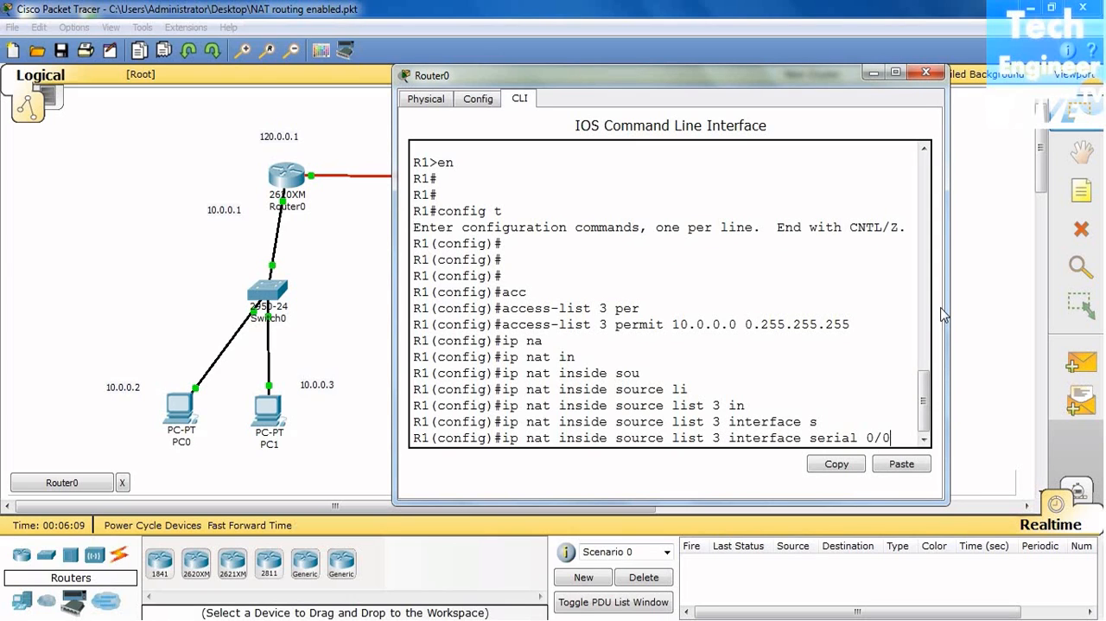
key("Return")
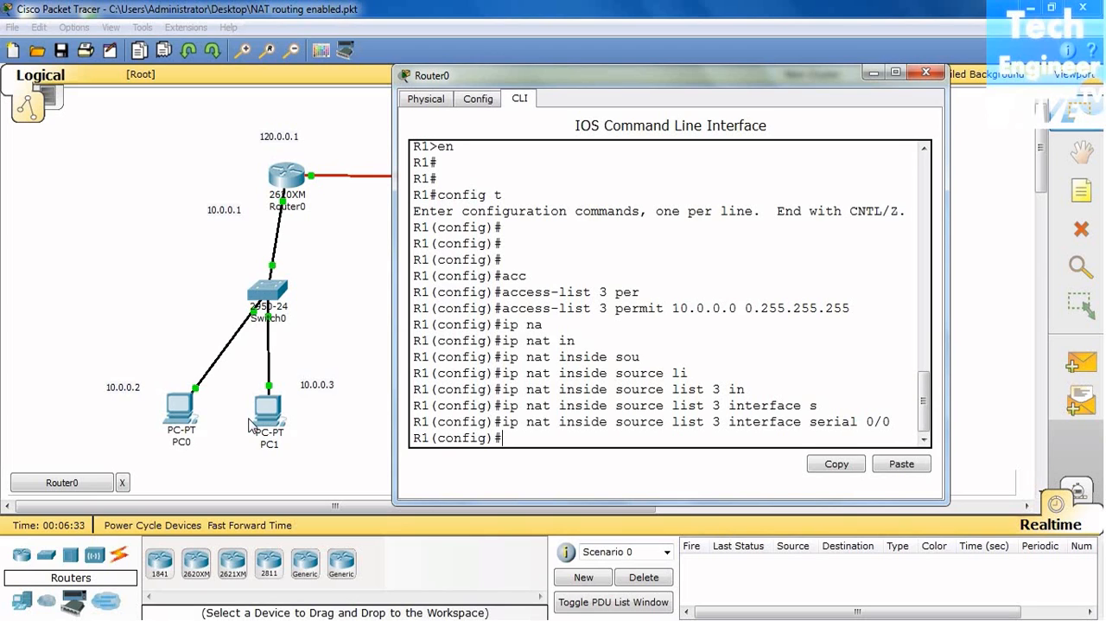
Step: Set interface fastEthernet 0/0 as the NAT inside interface with ip nat inside and exit to global configuration mode
type("in")
key("Tab")
type("s")
key("BackSpace")
type("face")
key("Tab")
type("0/0")
key("Return")
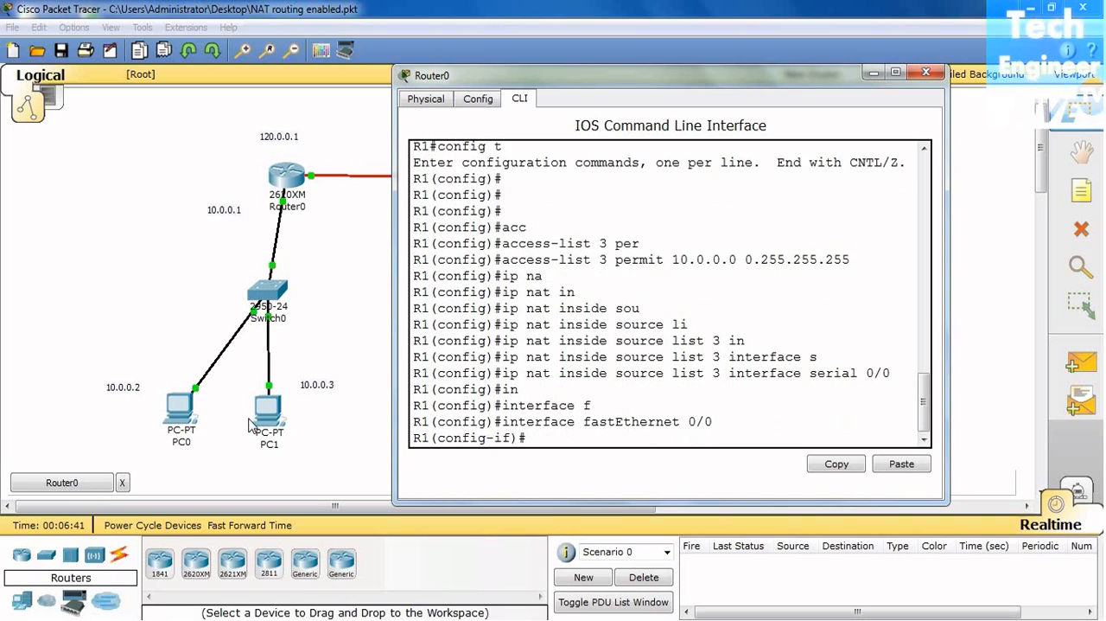
type("ip na")
key("Tab")
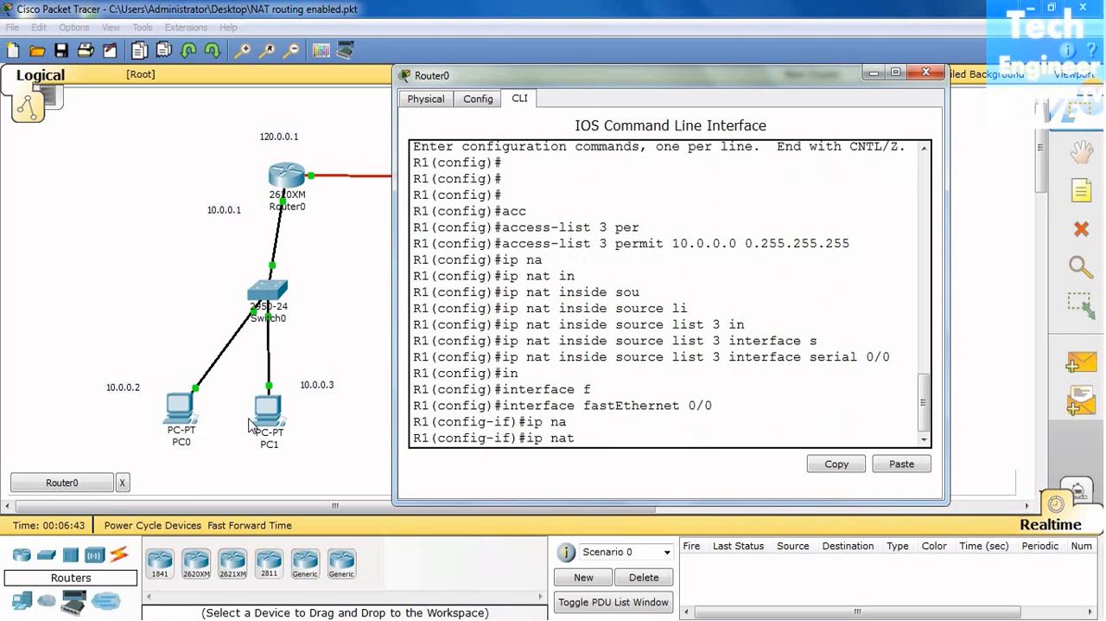
type("in")
key("Tab")
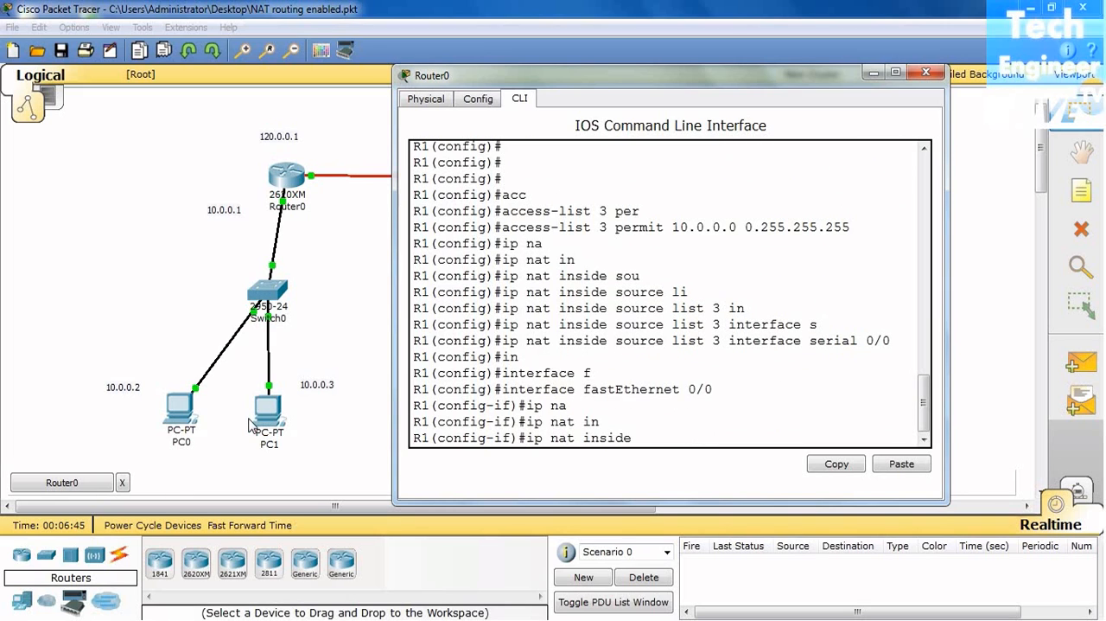
key("Return")
type("exit")
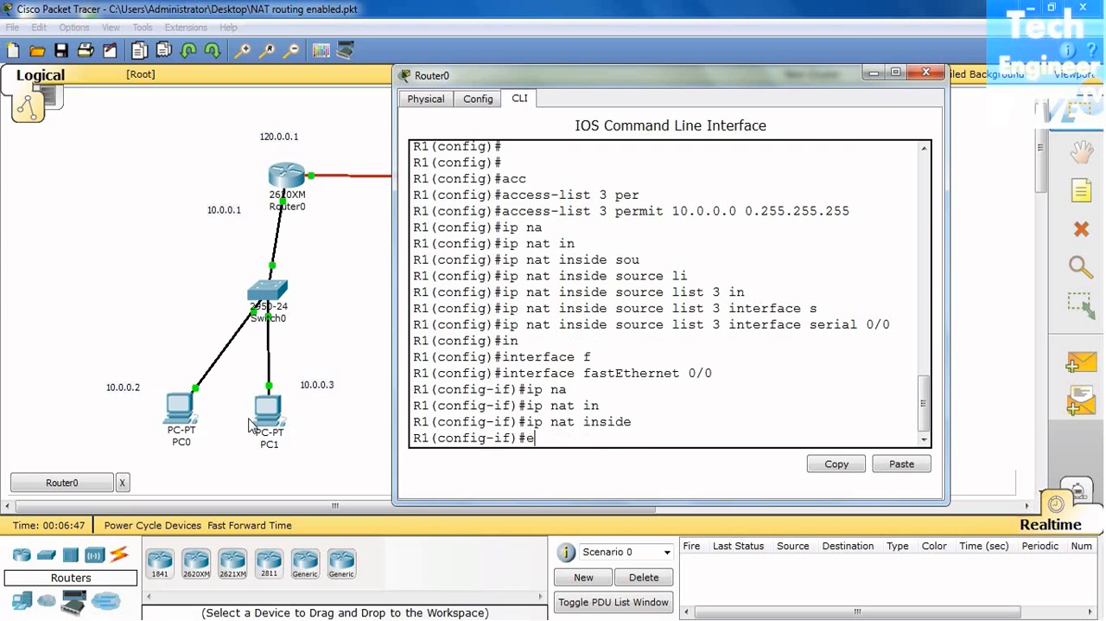
key("Return")
key("Return")
key("Return")
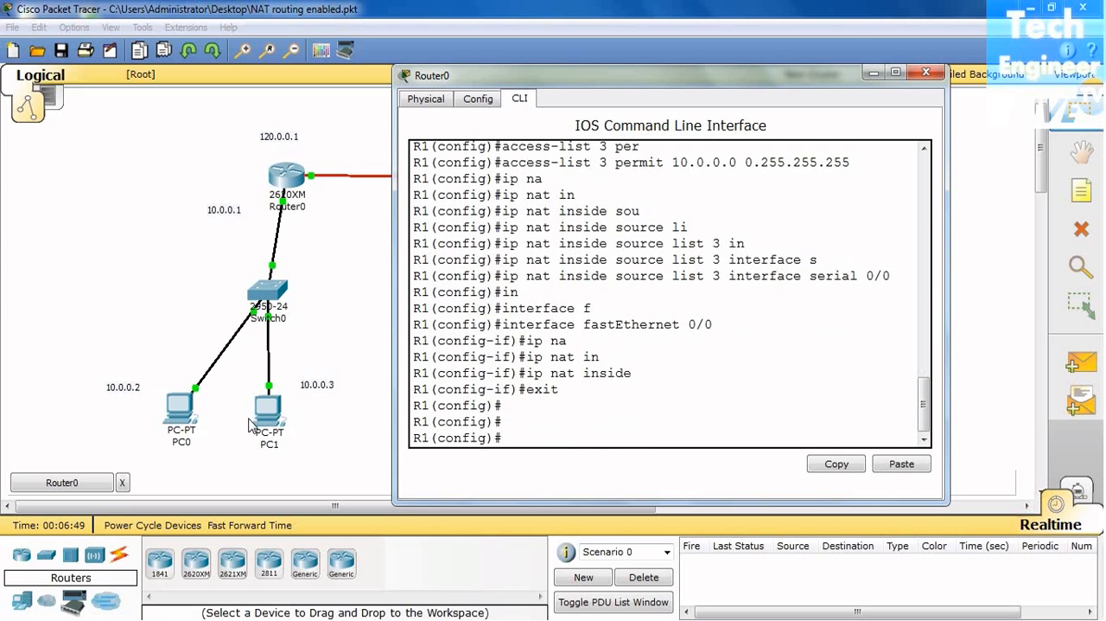
Step: Set interface s0/0 on R1 as the NAT outside interface with ip nat outside
type("in")
key("Tab")
type("s0/0")
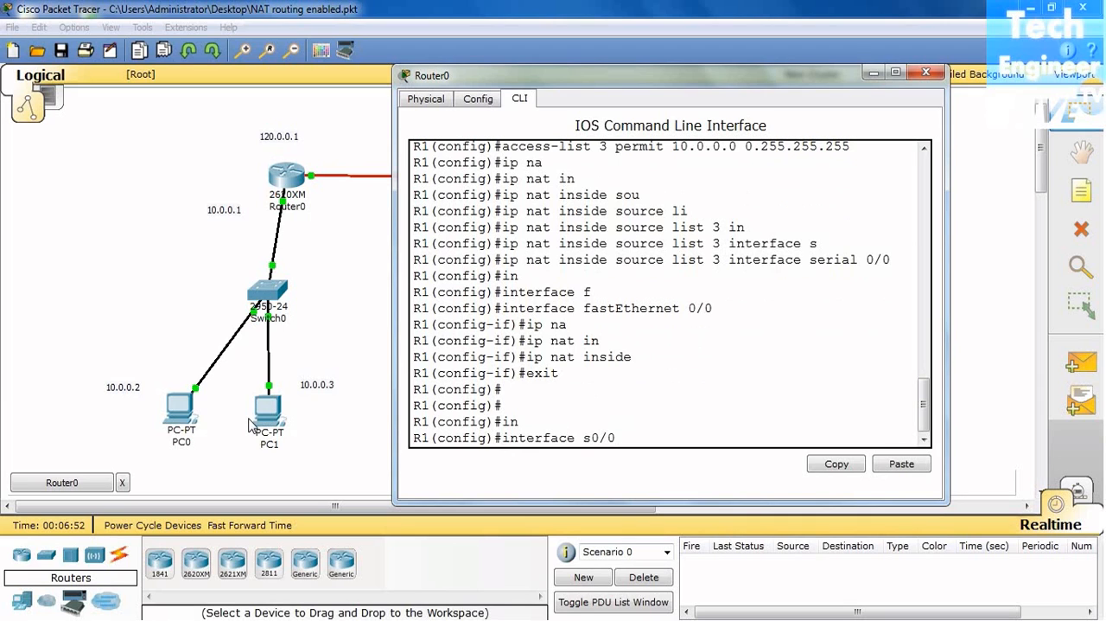
key("Return")
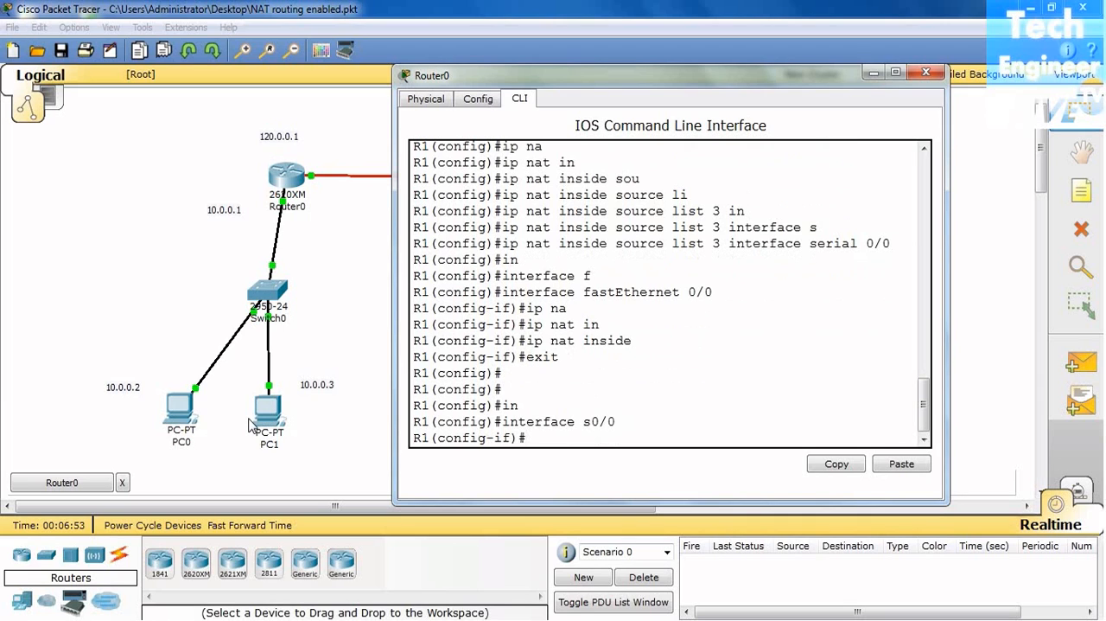
type("in")
key("Tab")
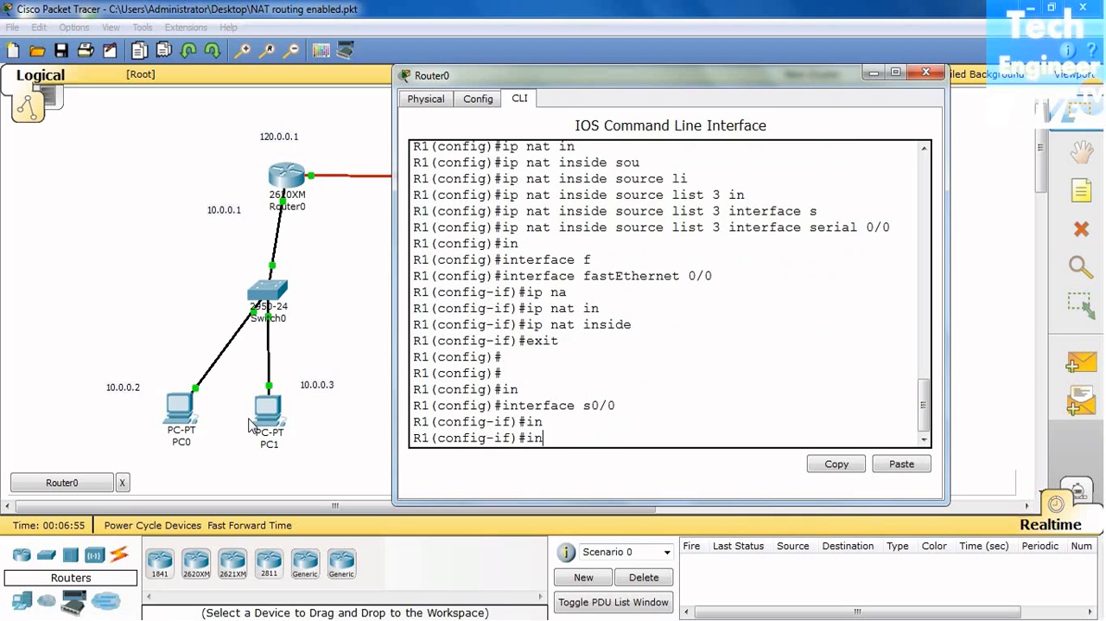
key("BackSpace")
key("BackSpace")
type("ip")
key("Tab")
type("n")
key("Tab")
type("ou")
key("Tab")
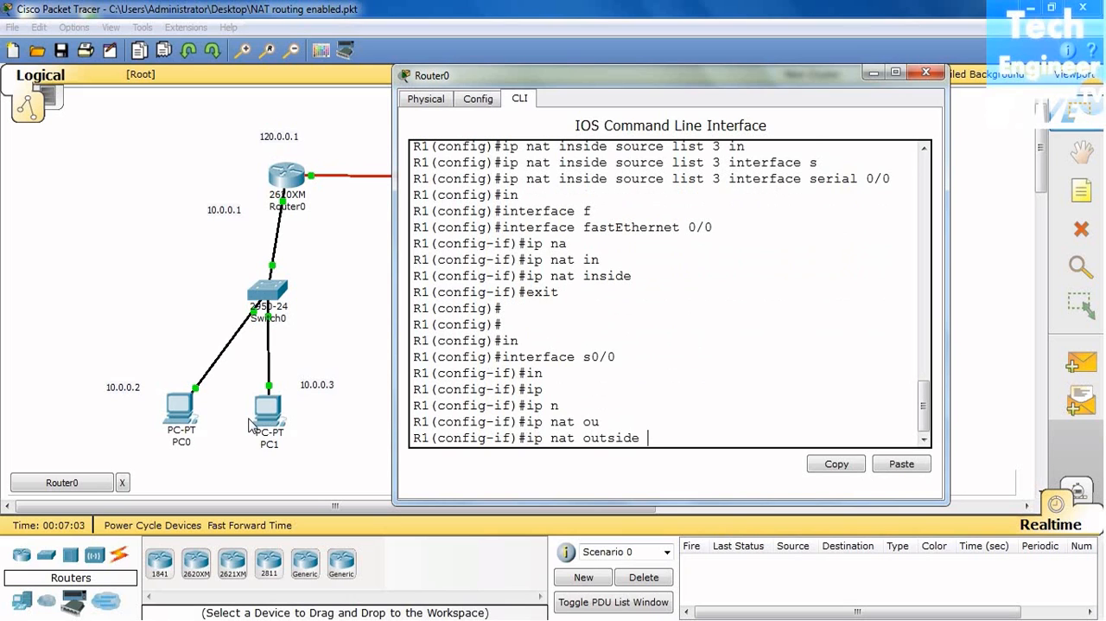
key("Return")
key("Return")
key("Return")
Step: Exit to global configuration mode on R1 and close the Router0 window
type("e")
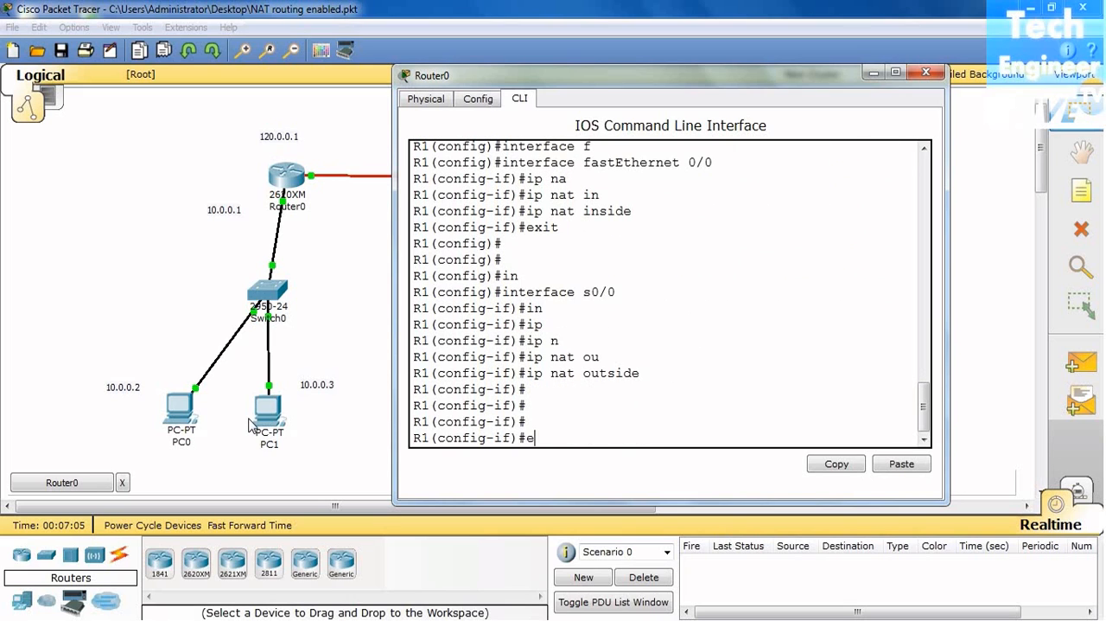
type("xit")
key("Return")
key("Return")
key("Return")
key("Return")
key("Return")
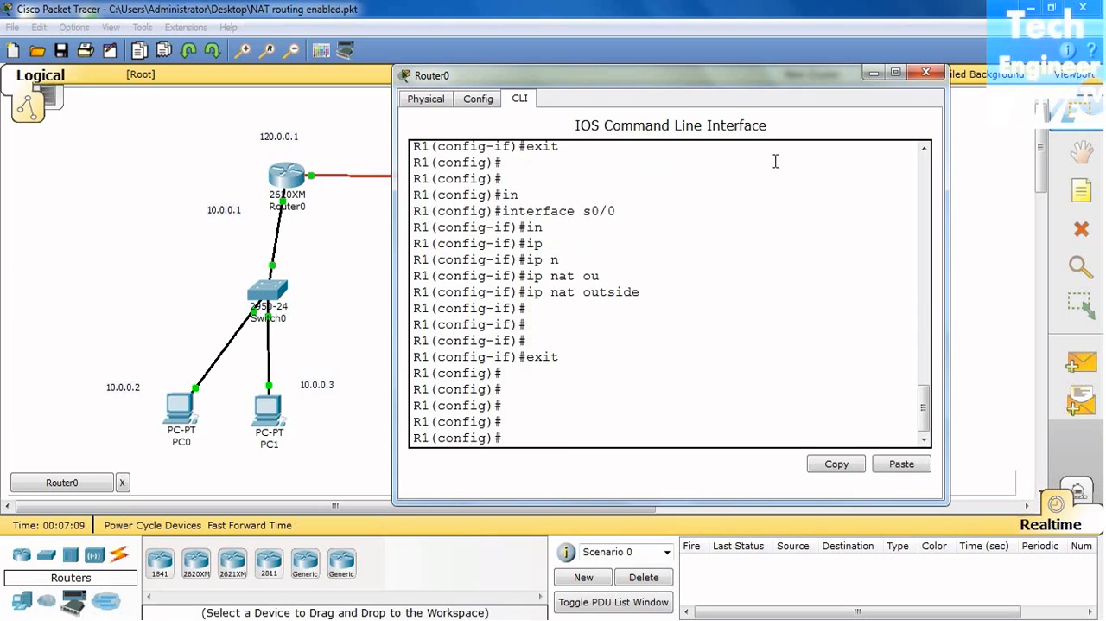
left_click(923, 73)
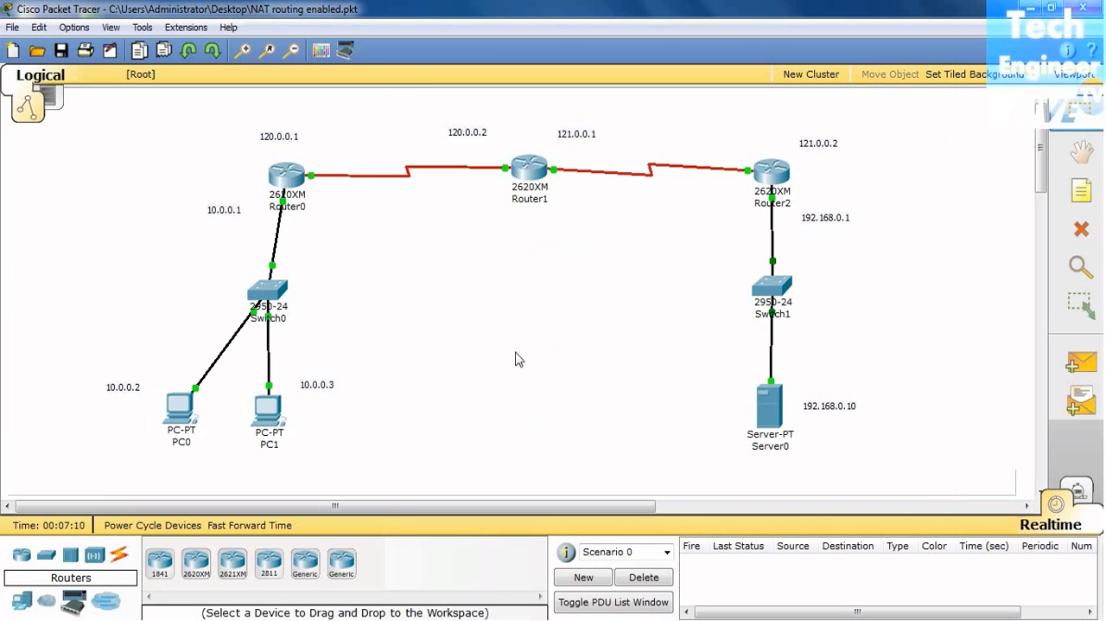
Step: Test web access from PC0 by loading 192.168.0.10 in its Web Browser, then close the PC0 window
left_click(183, 427)
left_click_drag(415, 147, 406, 115)
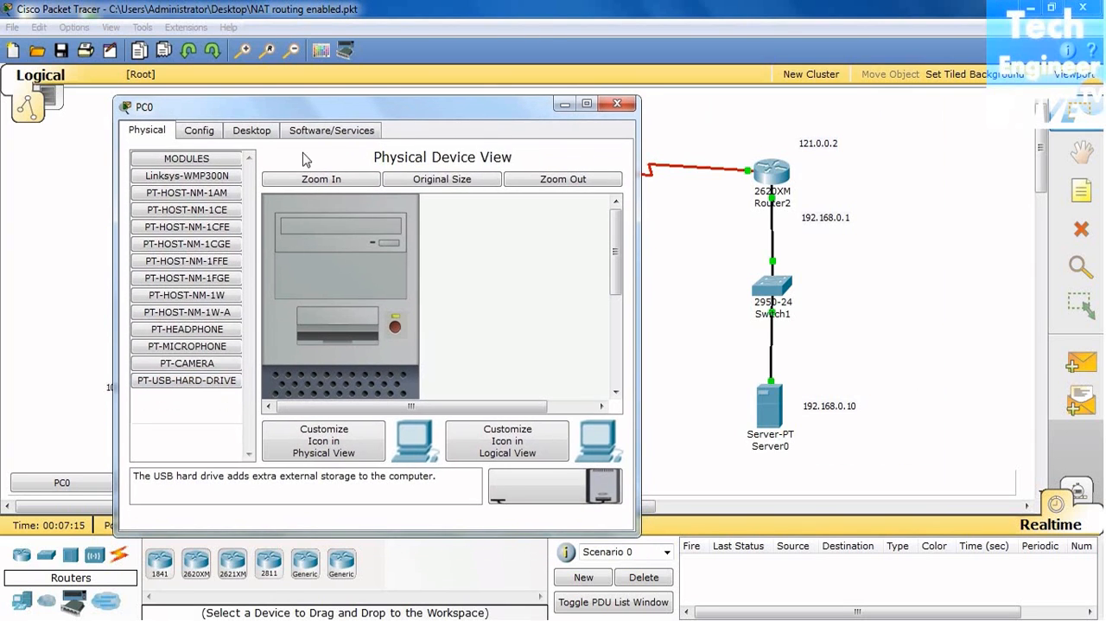
left_click(261, 132)
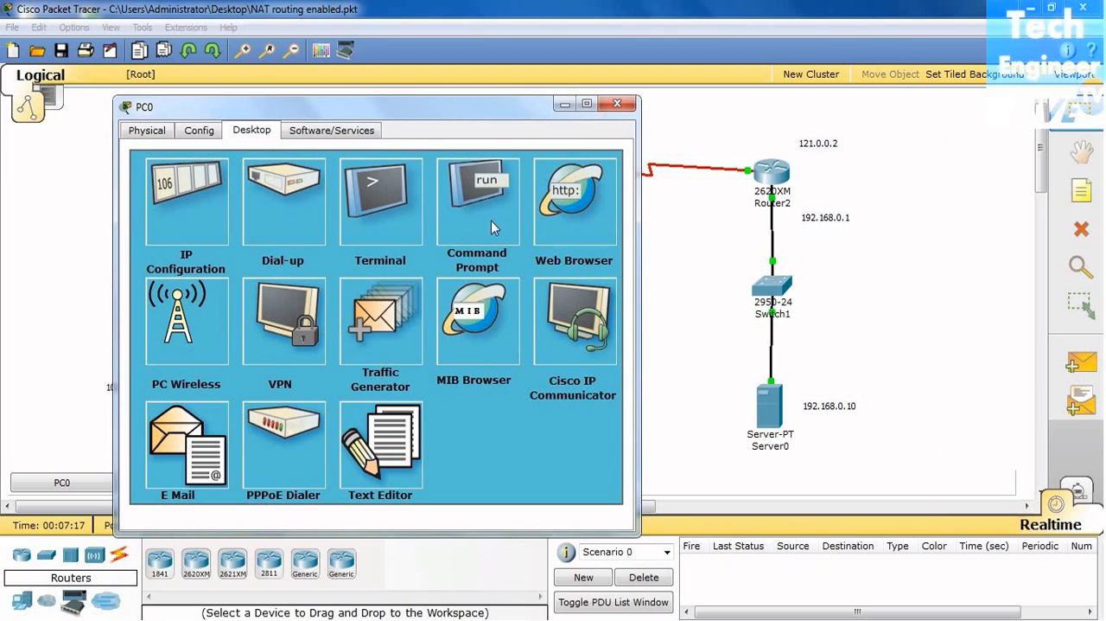
left_click(566, 200)
type("192.")
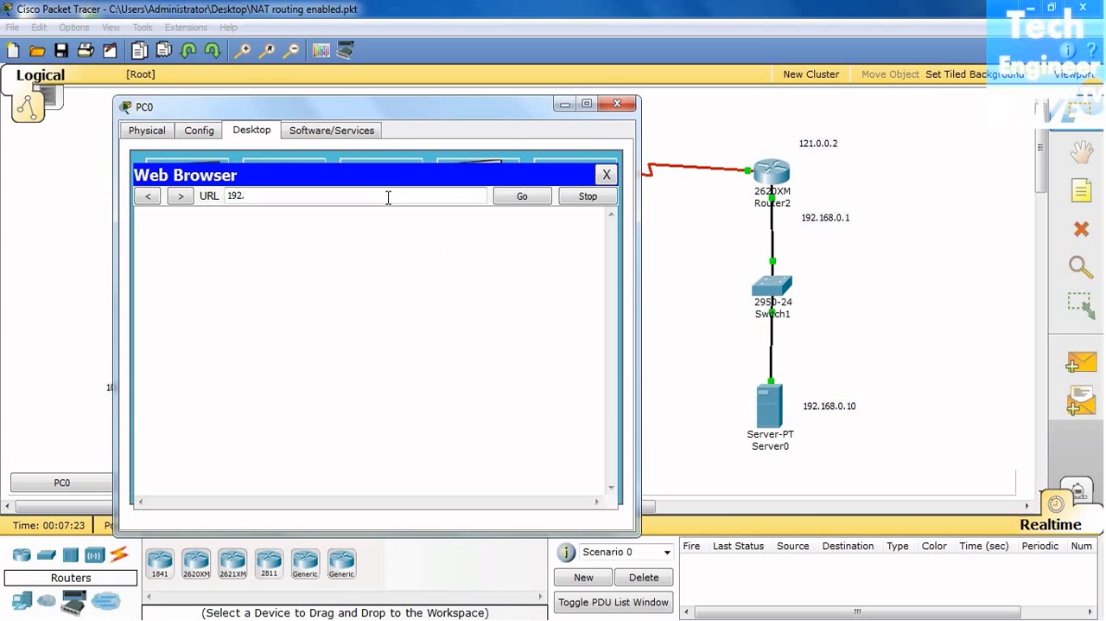
type("168.0.10")
key("Return")
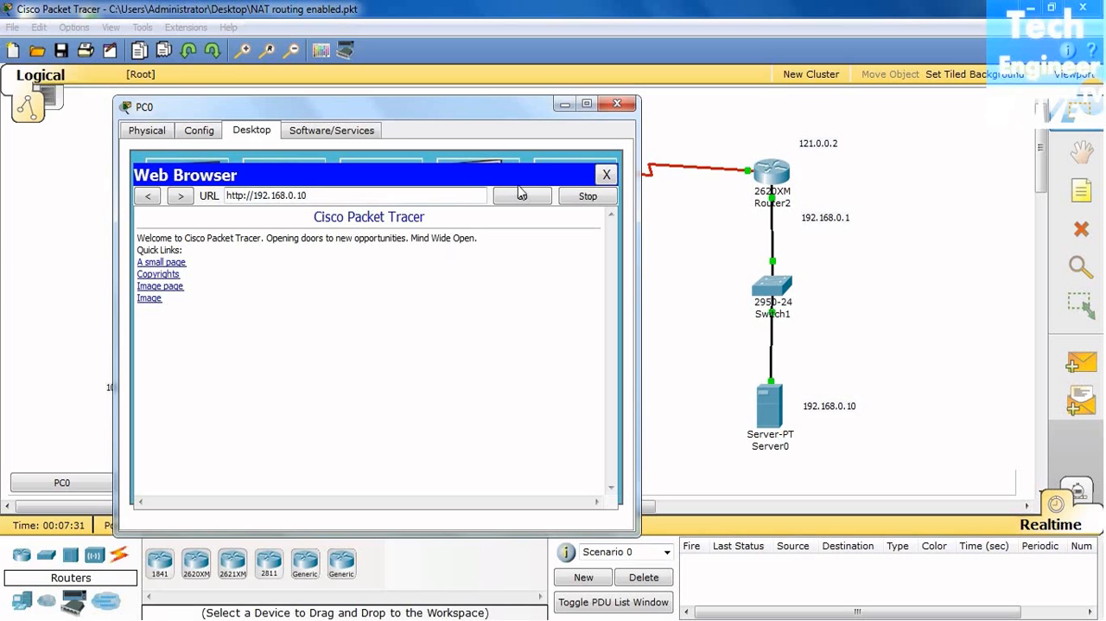
left_click(606, 175)
left_click(617, 104)
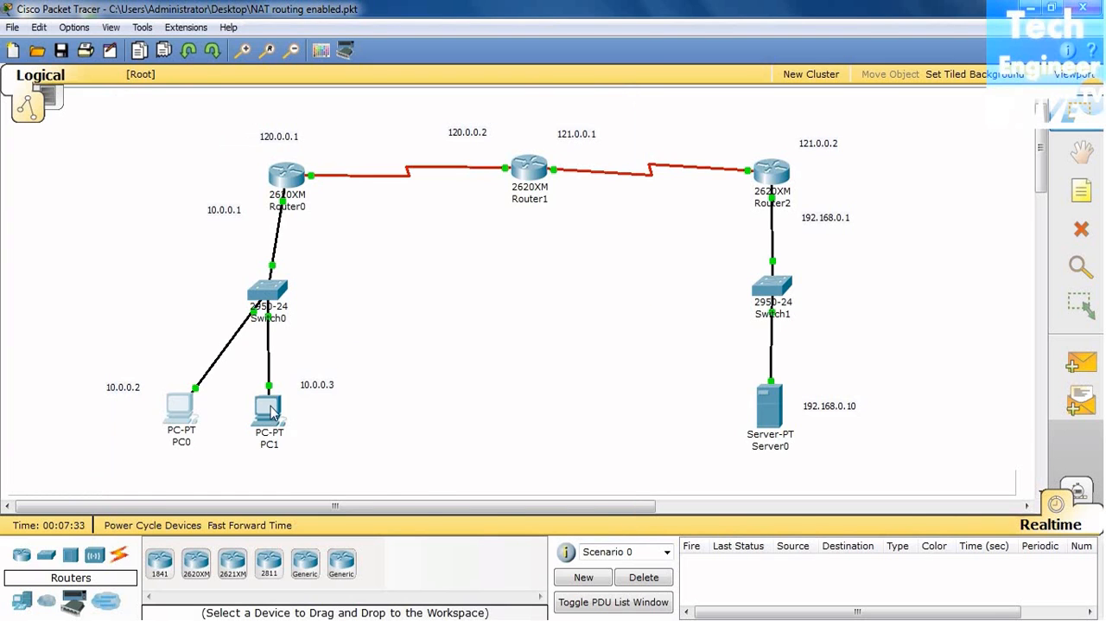
Step: Test web access from PC1 by loading 192.168.0.10 in its Web Browser, then close the PC1 window
left_click(269, 411)
left_click_drag(512, 159, 591, 87)
left_click(286, 143)
left_click(610, 164)
left_click(417, 176)
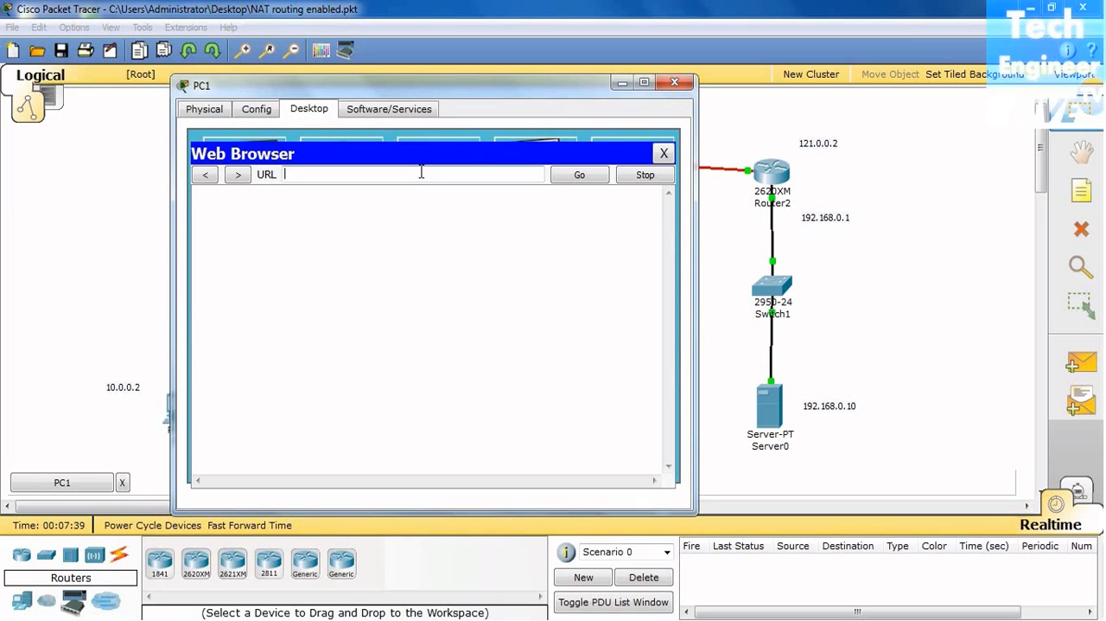
type("192.168.0.10")
key("Return")
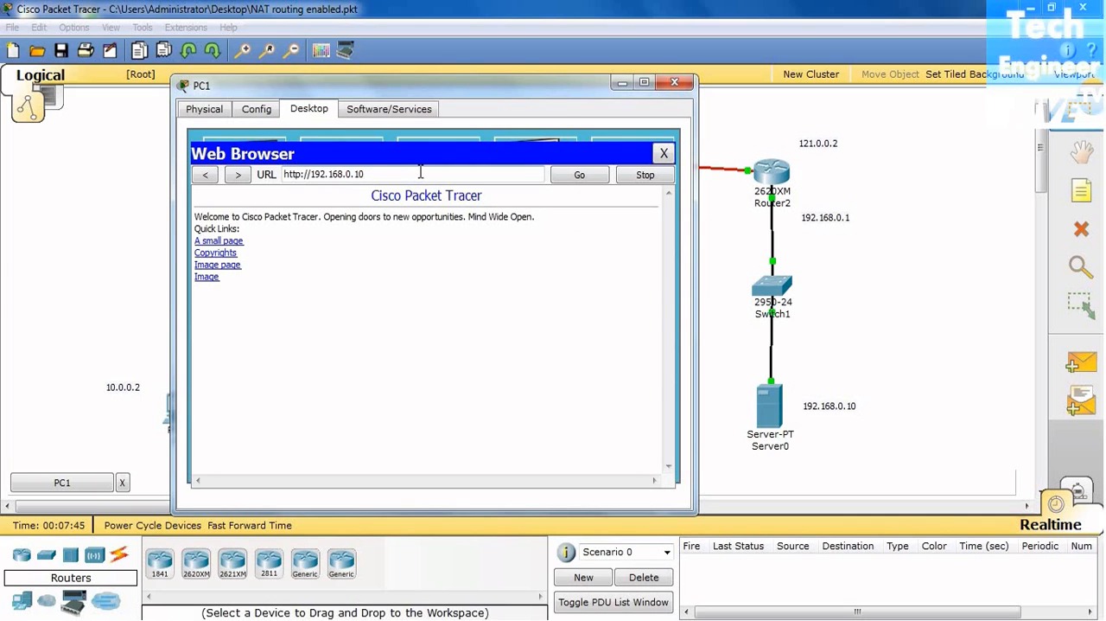
left_click(675, 82)
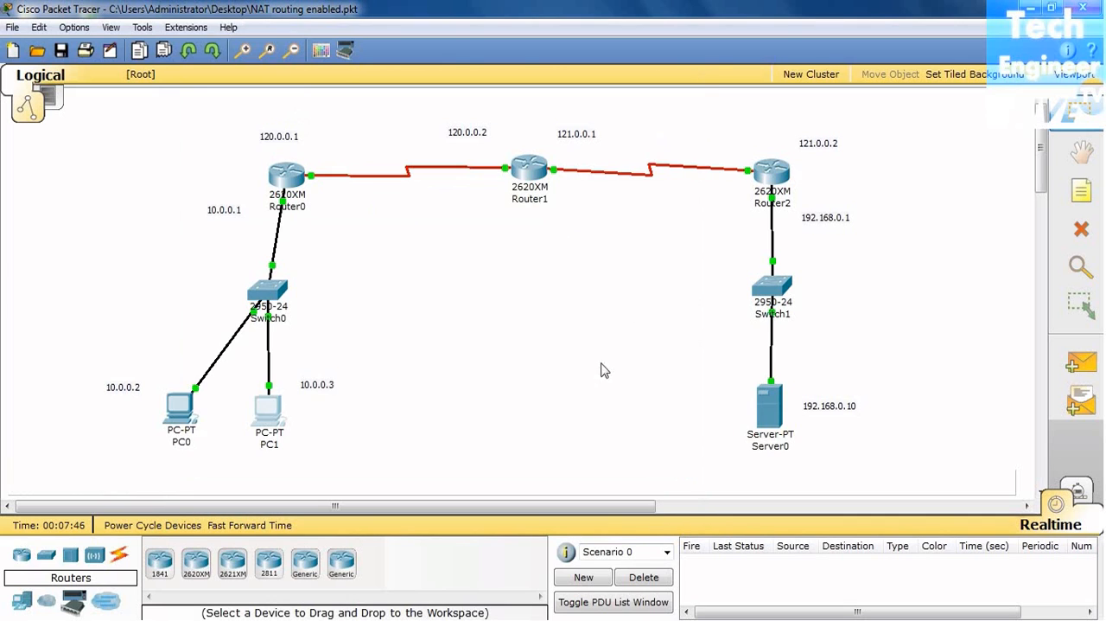
Step: Reopen the Router0 command line and return R1 from global configuration to privileged mode
left_click(290, 178)
left_click_drag(469, 147, 546, 90)
key("Return")
key("Return")
key("Return")
key("Return")
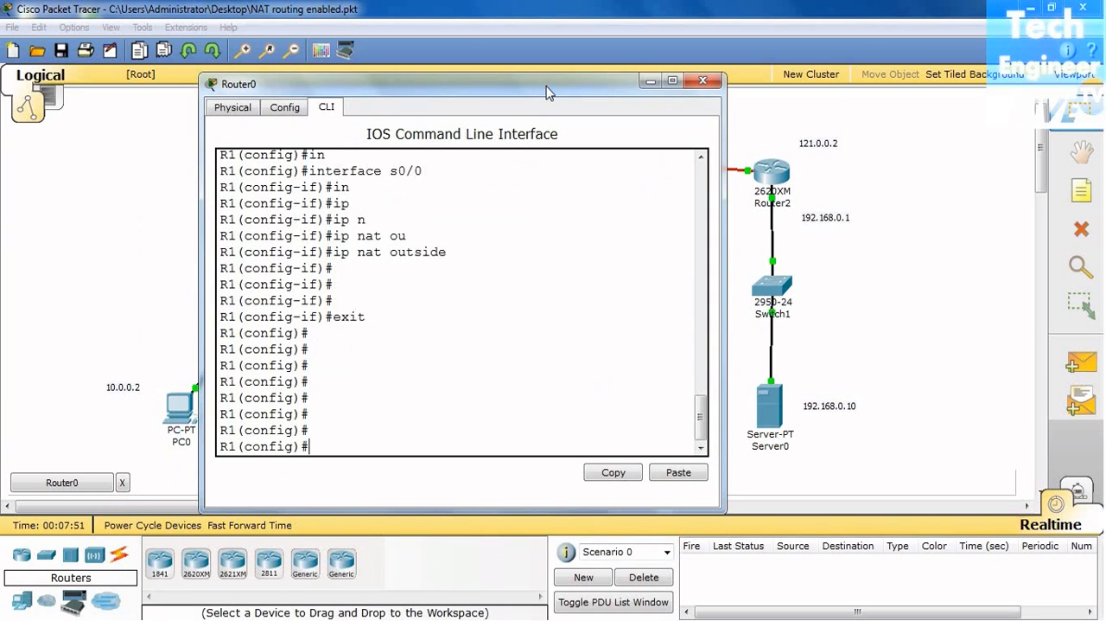
key("ctrl+z")
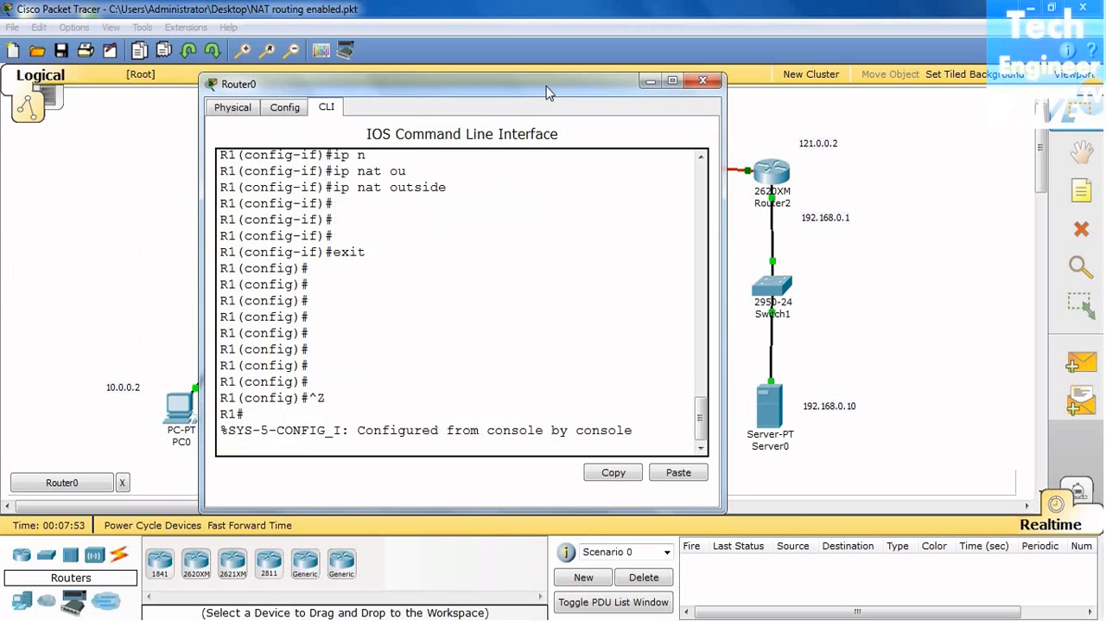
key("Return")
key("Return")
key("Return")
Step: Display the NAT translation table on R1 with sh ip nat translations
type("sh ip n")
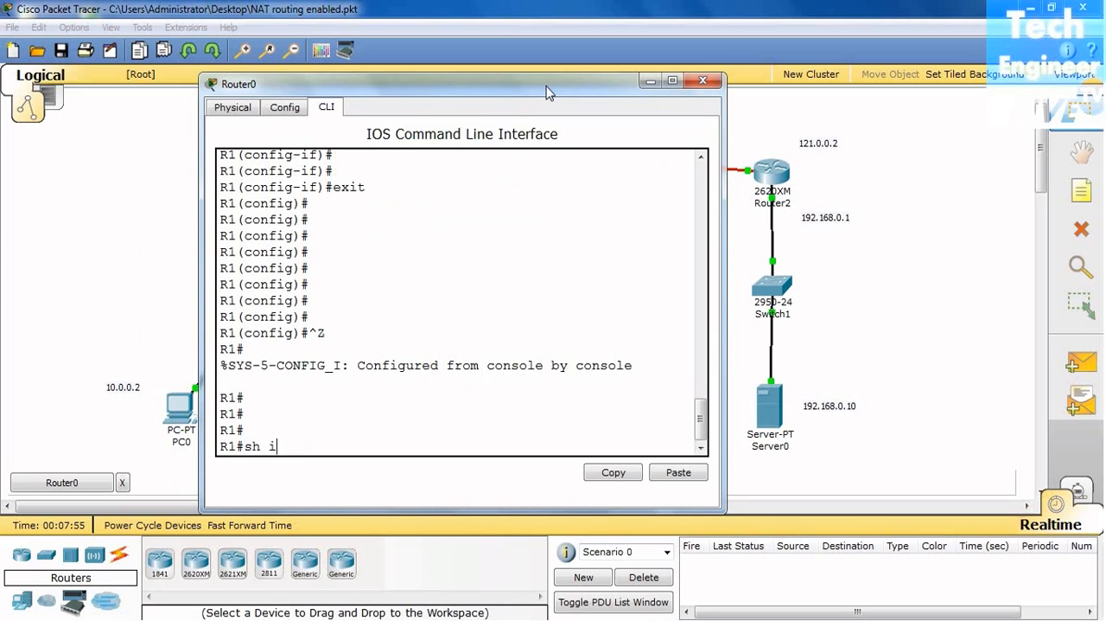
key("Tab")
type("st")
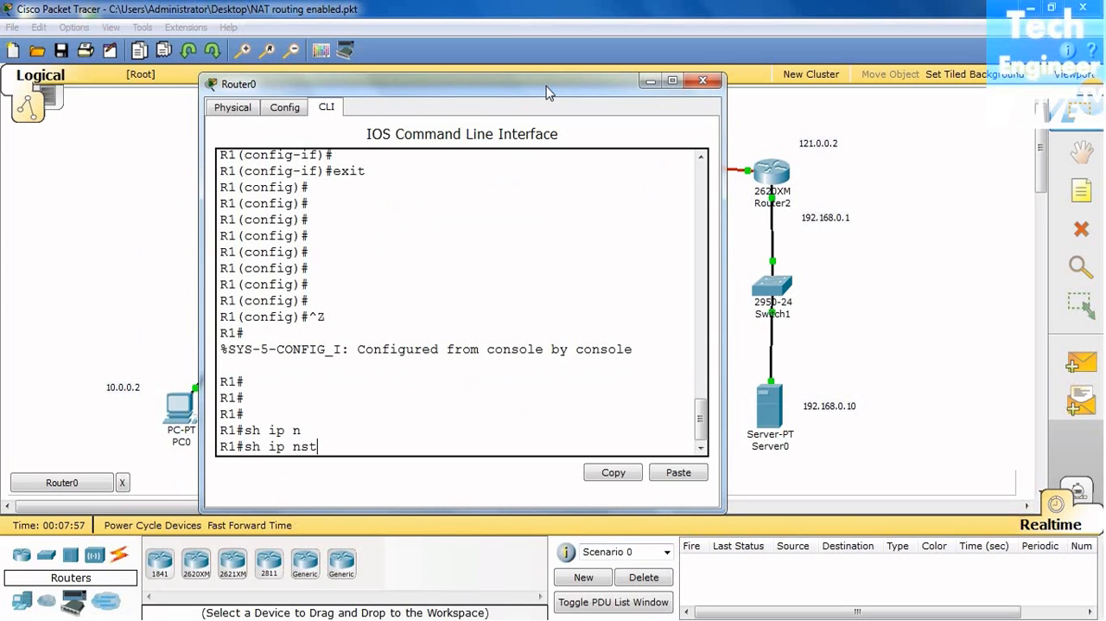
key("Tab")
key("BackSpace")
key("BackSpace")
key("BackSpace")
type("nat tr")
key("Tab")
key("Return")
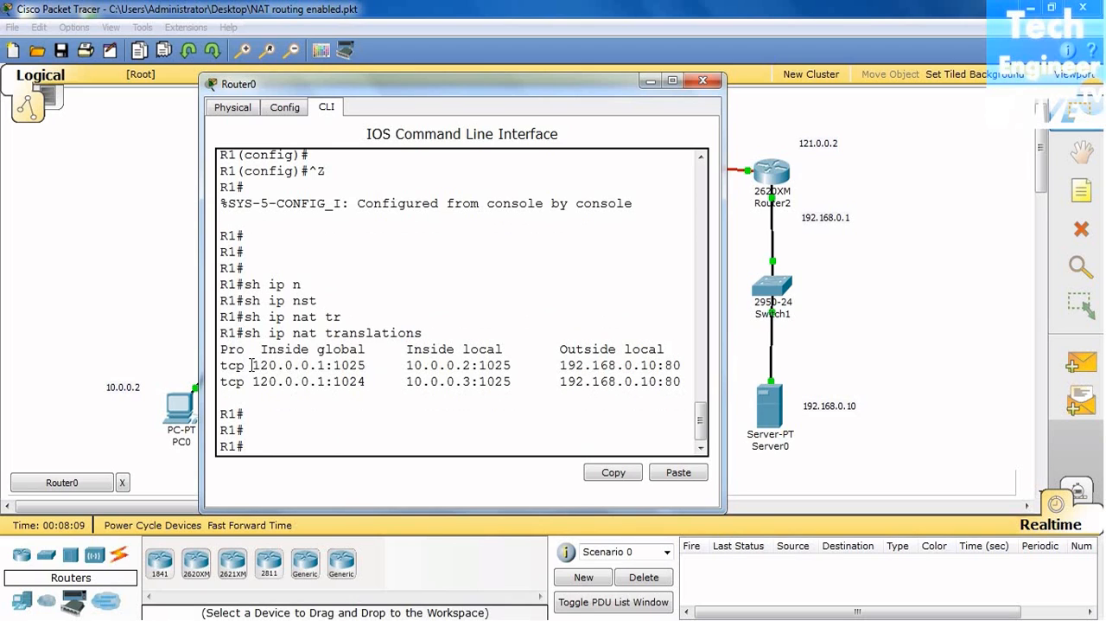
Step: Highlight the inside global address of each translation entry and widen the Router0 window to show the outside global column
left_click_drag(256, 365, 327, 365)
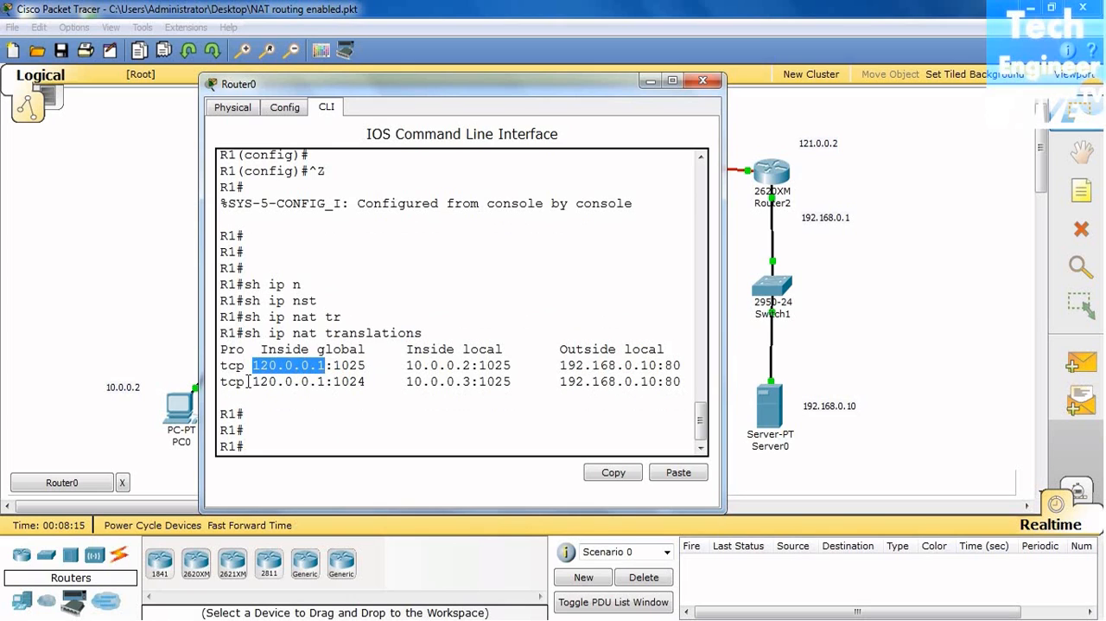
left_click_drag(253, 381, 327, 381)
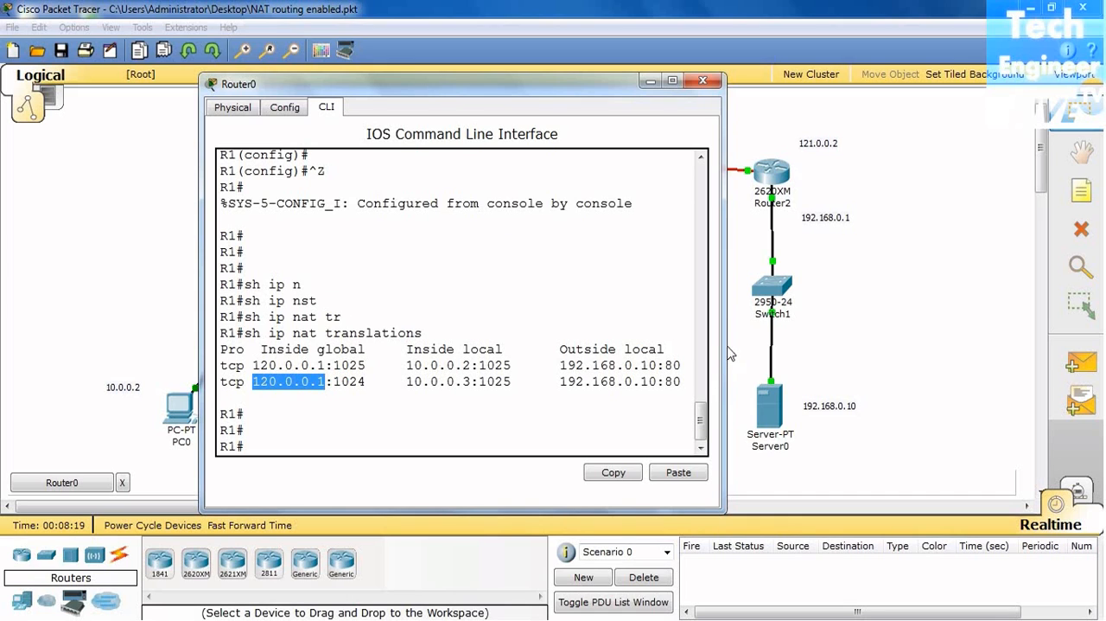
left_click_drag(742, 345, 939, 354)
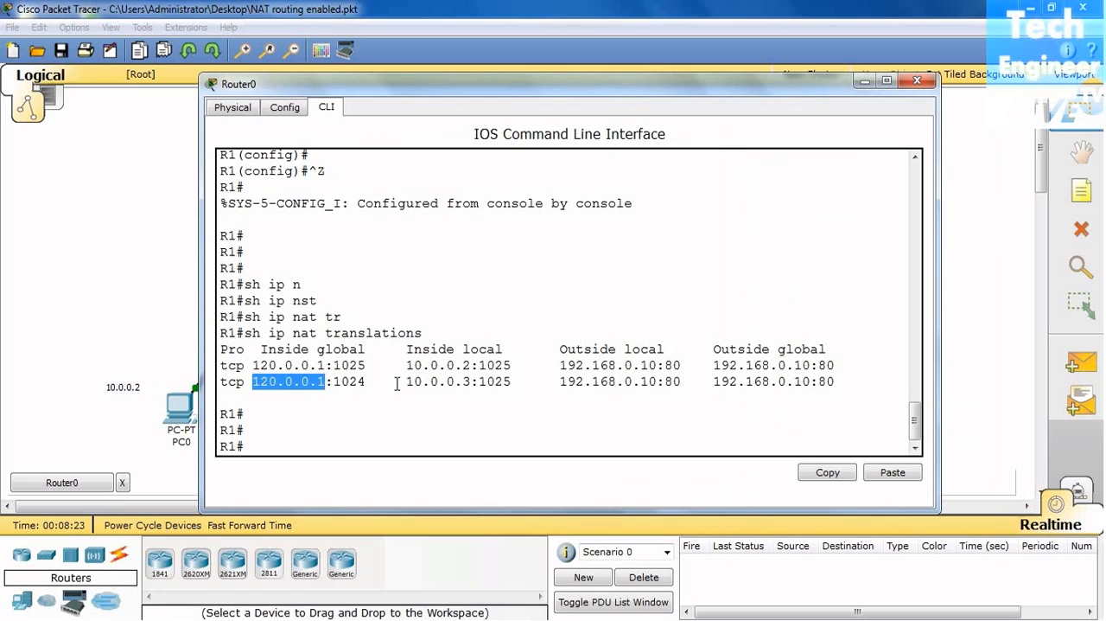
Step: Compare the inside and outside addresses in the NAT translation table with the address labels on the network topology
left_click_drag(628, 87, 866, 202)
left_click(357, 262)
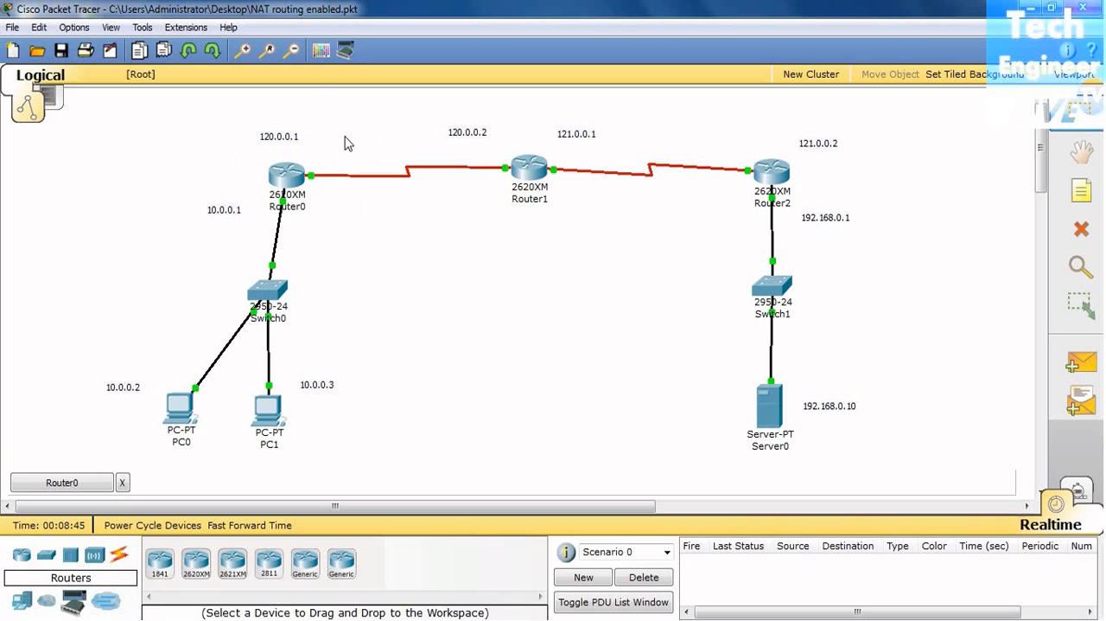
left_click(89, 486)
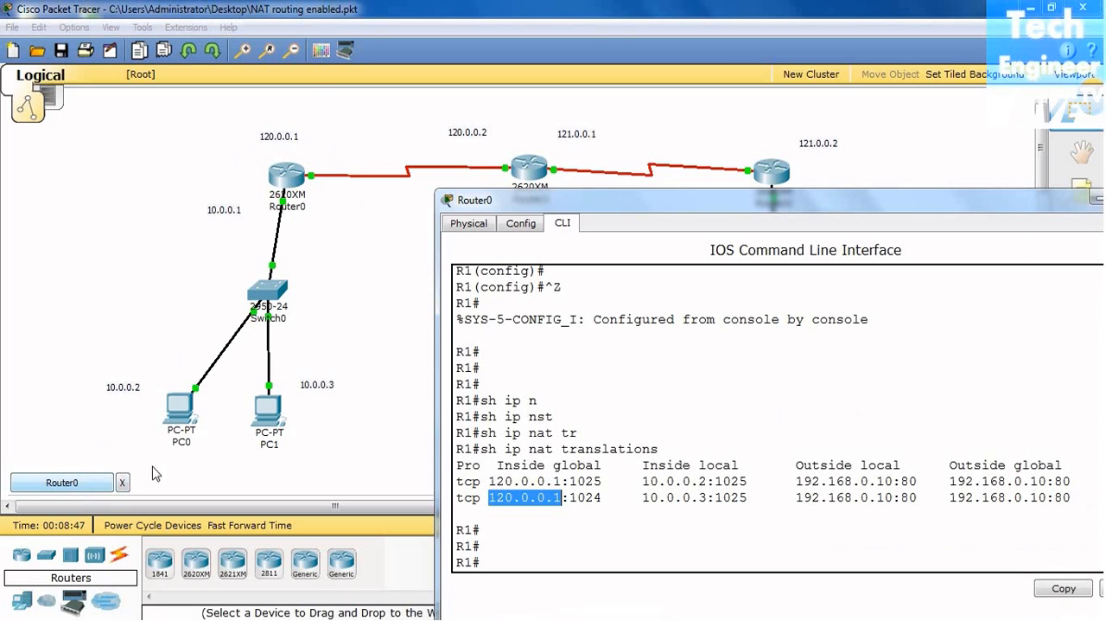
left_click_drag(749, 218, 624, 116)
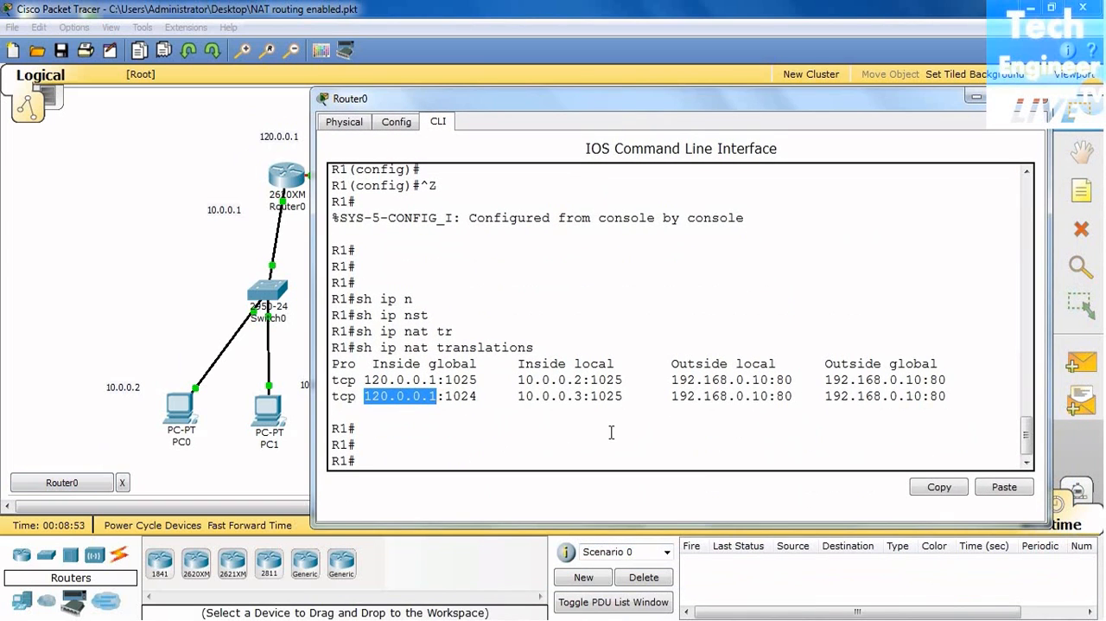
left_click(606, 448)
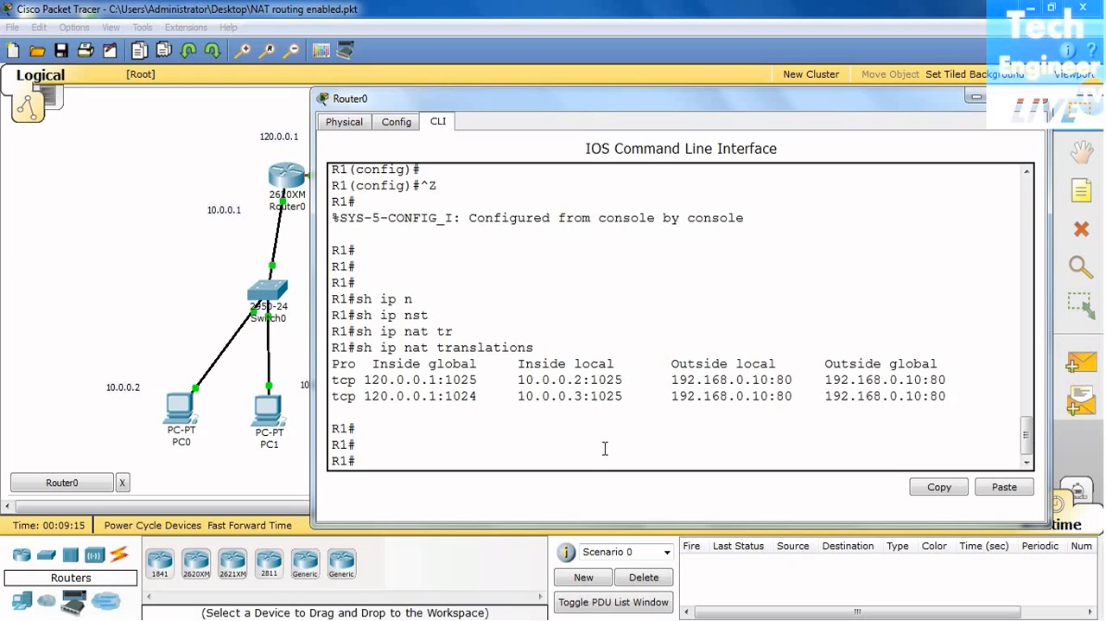
left_click(551, 450)
left_click_drag(687, 103, 813, 93)
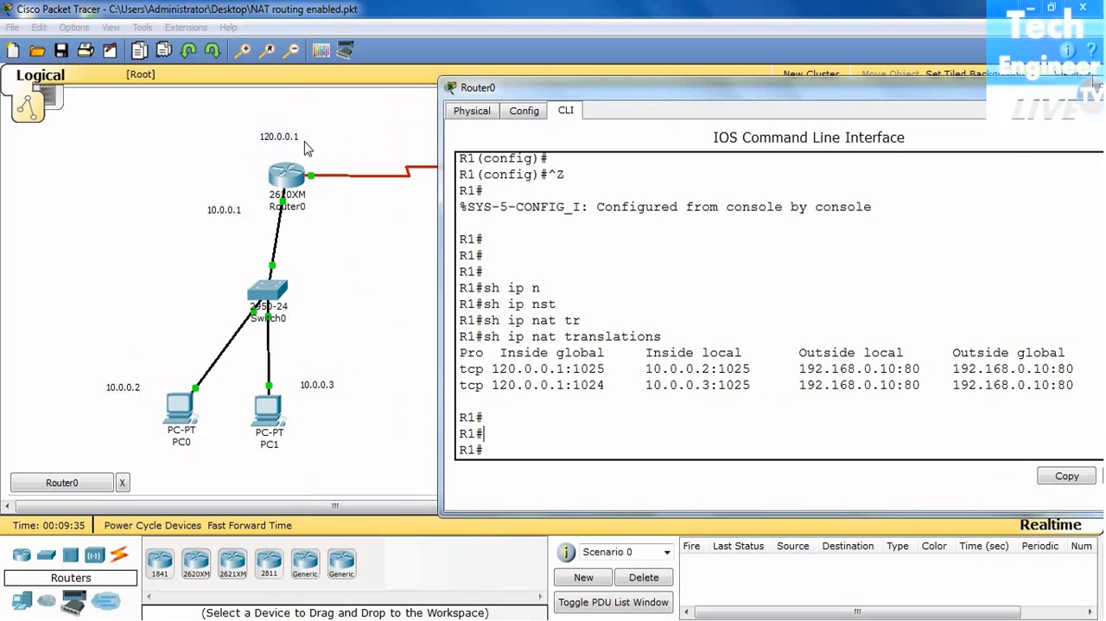
left_click(370, 318)
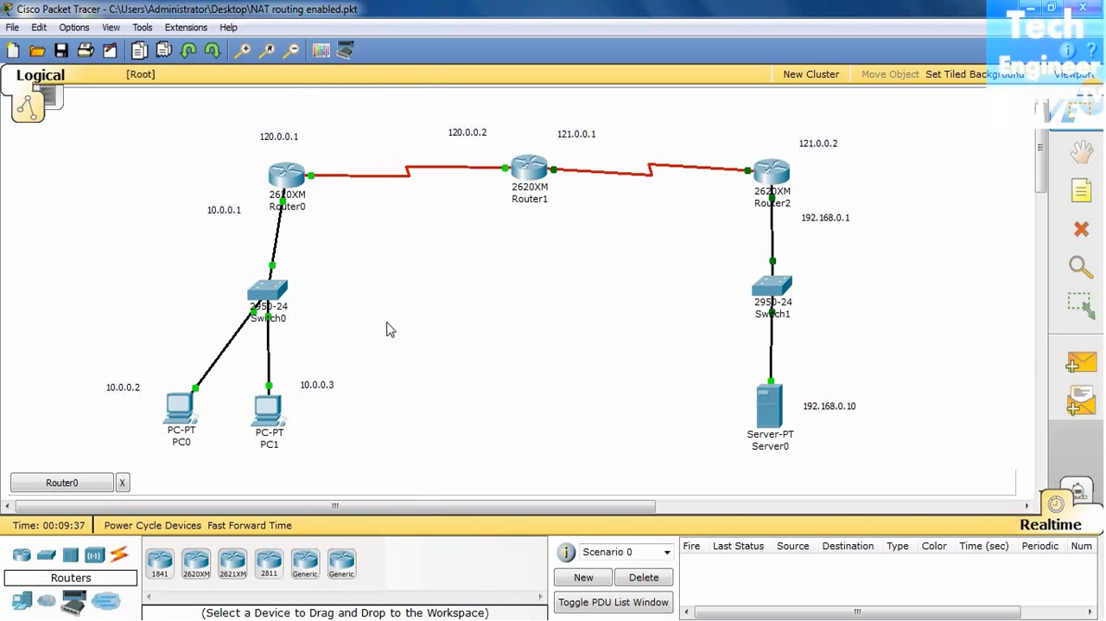